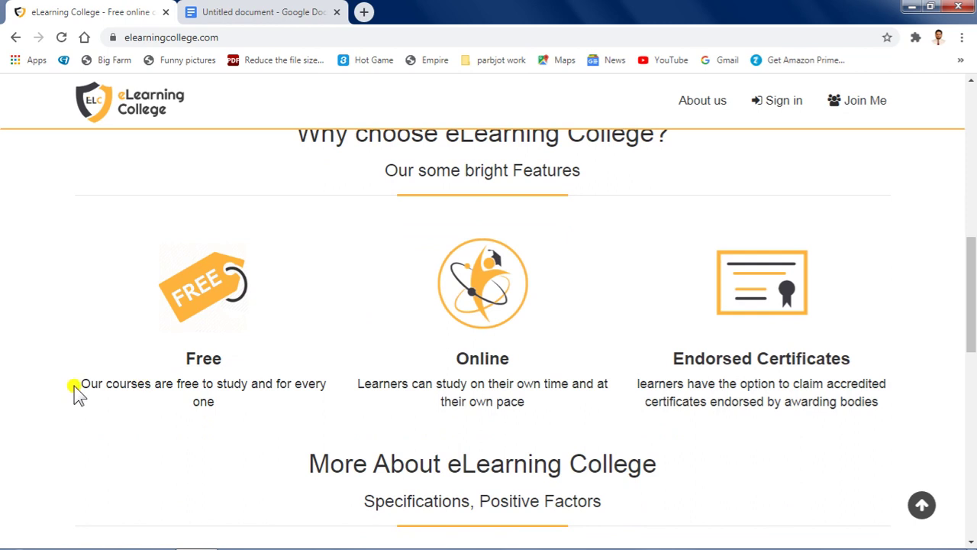
Read the eLearning College home page sections on its features, its background and its course, learner and graduate figures
{"action": "left_click_drag", "start_coordinate": [80, 384], "coordinate": [240, 407]}
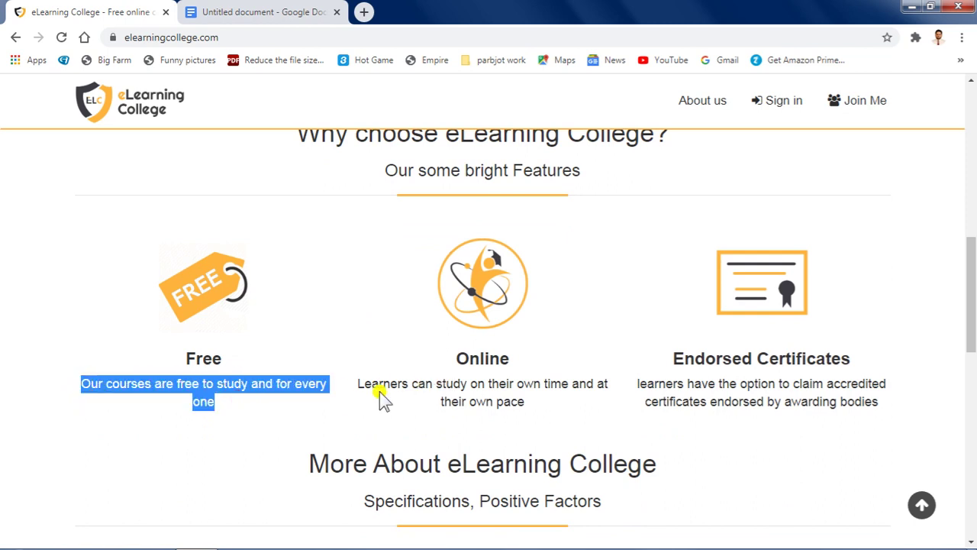
{"action": "left_click_drag", "start_coordinate": [357, 384], "coordinate": [891, 403]}
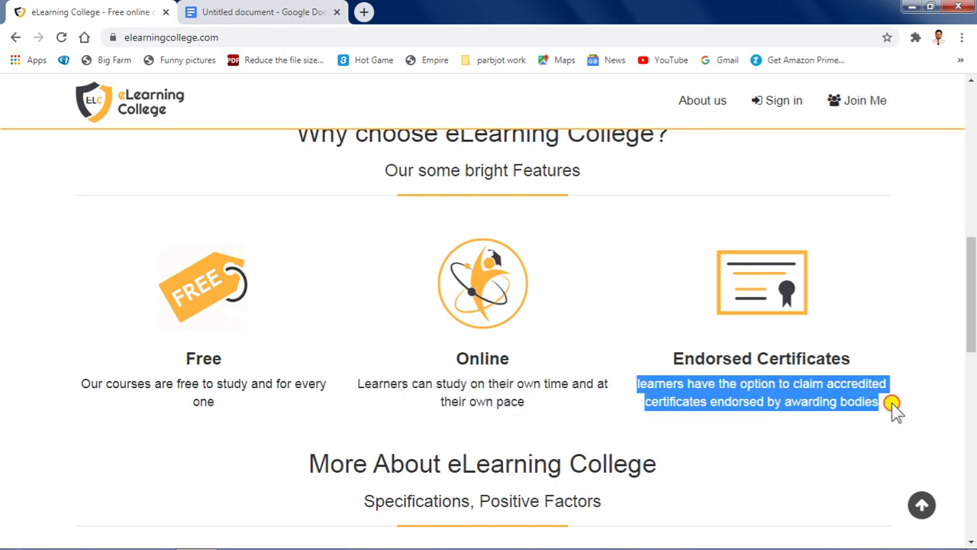
{"action": "left_click_drag", "start_coordinate": [967, 263], "coordinate": [973, 319]}
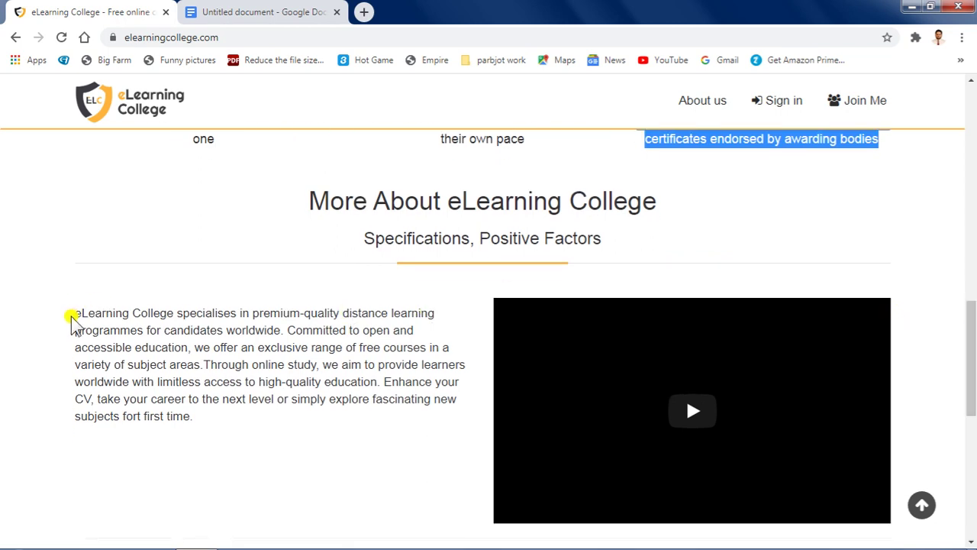
{"action": "left_click_drag", "start_coordinate": [74, 314], "coordinate": [443, 431]}
{"action": "left_click_drag", "start_coordinate": [969, 328], "coordinate": [973, 393]}
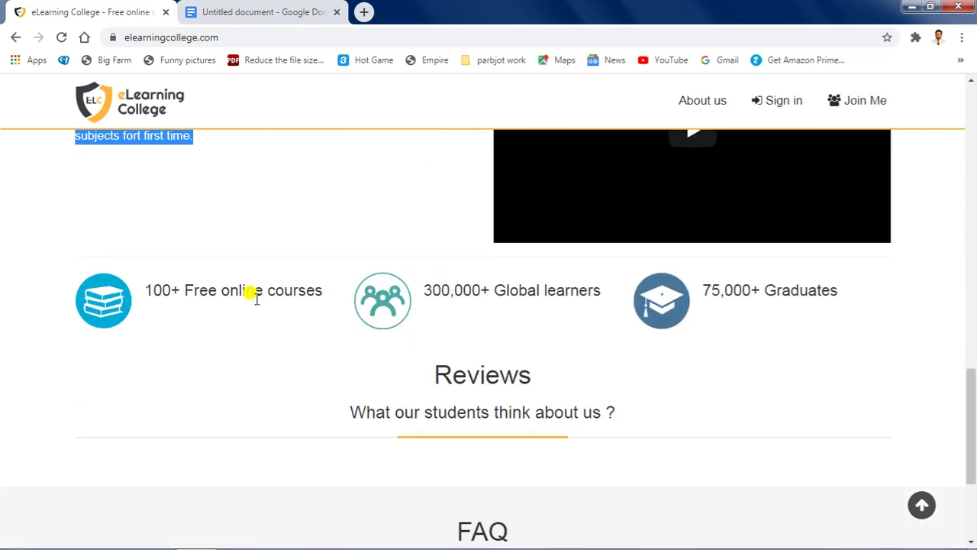
{"action": "left_click_drag", "start_coordinate": [144, 290], "coordinate": [331, 307]}
{"action": "left_click_drag", "start_coordinate": [420, 287], "coordinate": [599, 283]}
{"action": "left_click_drag", "start_coordinate": [703, 287], "coordinate": [835, 86]}
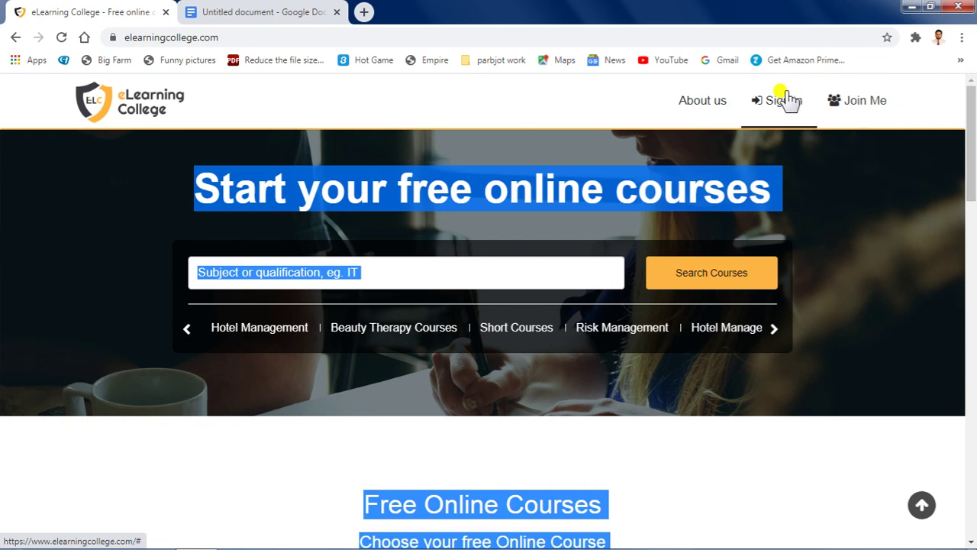
Open the Join Me application form and choose Mr as the title
{"action": "left_click", "coordinate": [864, 109]}
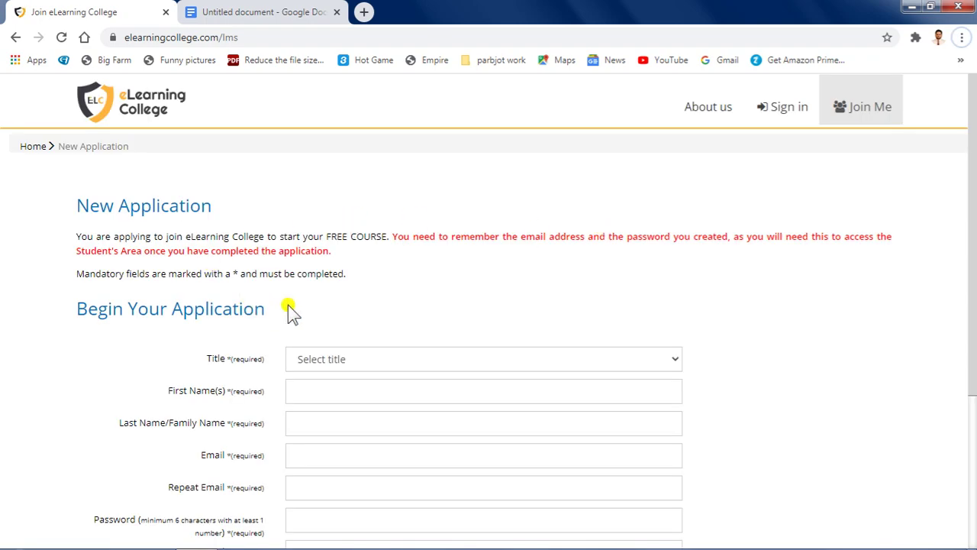
{"action": "left_click_drag", "start_coordinate": [973, 191], "coordinate": [974, 292]}
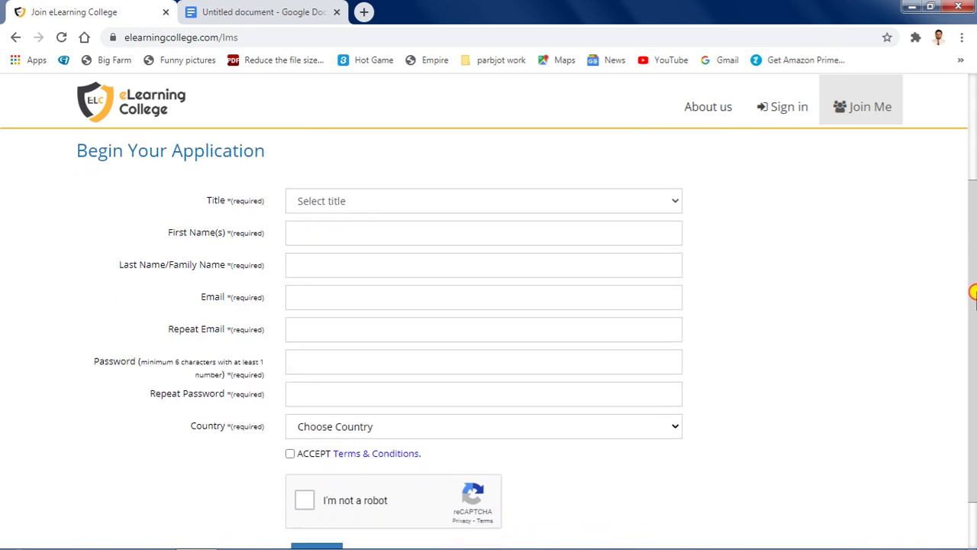
{"action": "left_click_drag", "start_coordinate": [71, 148], "coordinate": [290, 162]}
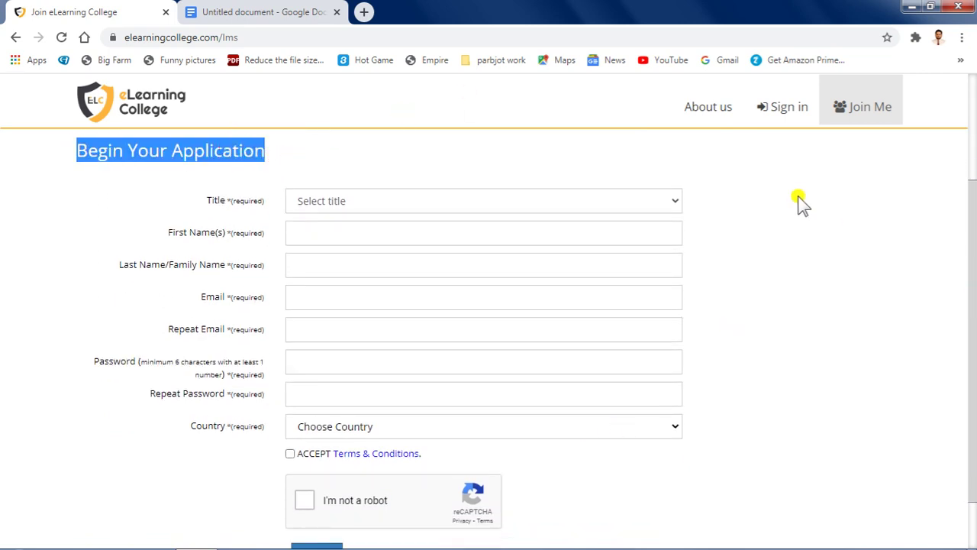
{"action": "left_click", "coordinate": [676, 201]}
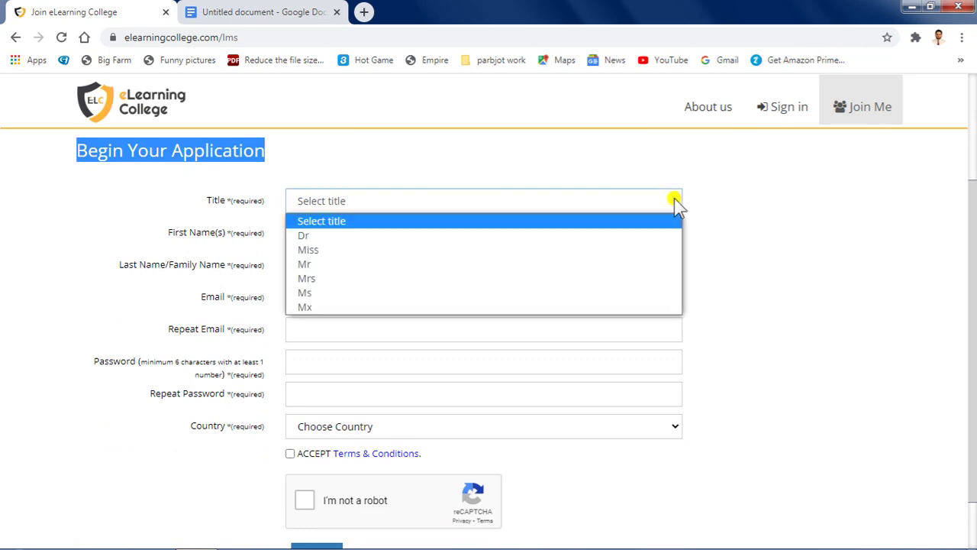
{"action": "left_click", "coordinate": [333, 264]}
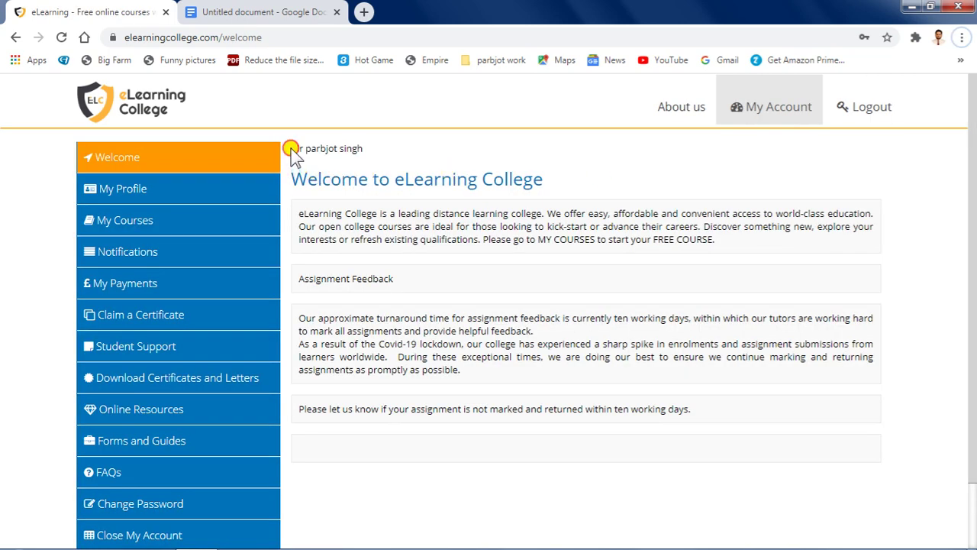
Read the account's welcome text and assignment feedback notice, and view the My Payments page
{"action": "left_click_drag", "start_coordinate": [290, 148], "coordinate": [389, 155]}
{"action": "left_click_drag", "start_coordinate": [281, 174], "coordinate": [584, 190]}
{"action": "left_click_drag", "start_coordinate": [299, 215], "coordinate": [729, 260]}
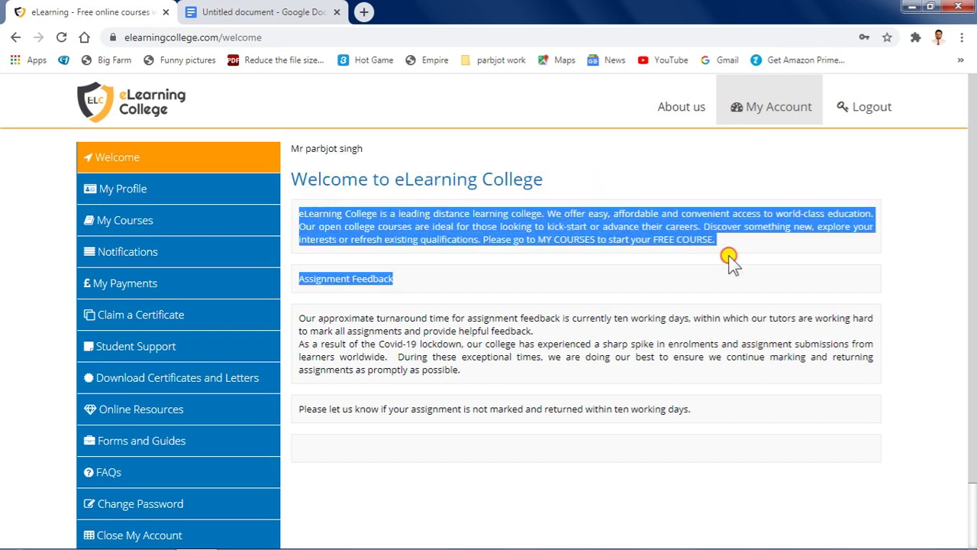
{"action": "left_click_drag", "start_coordinate": [299, 319], "coordinate": [572, 372]}
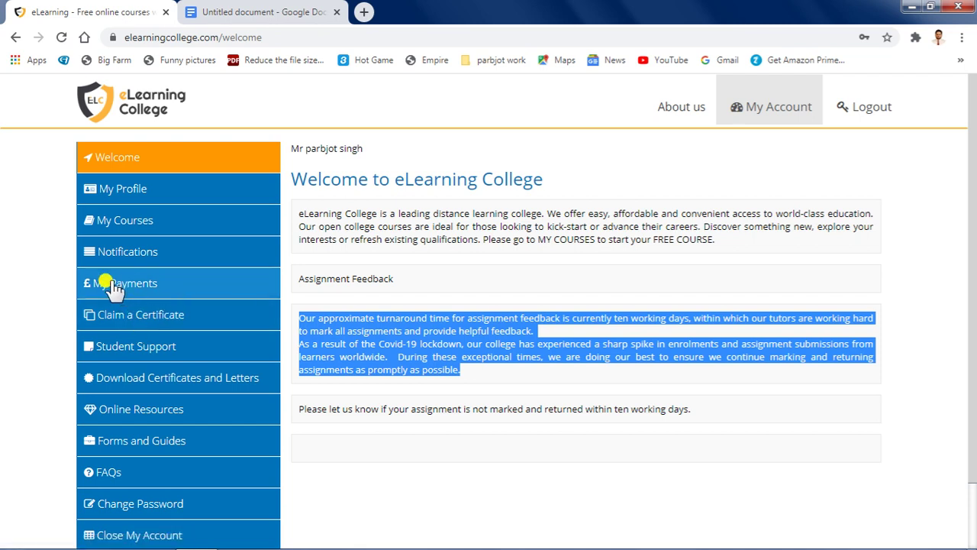
{"action": "left_click", "coordinate": [137, 291]}
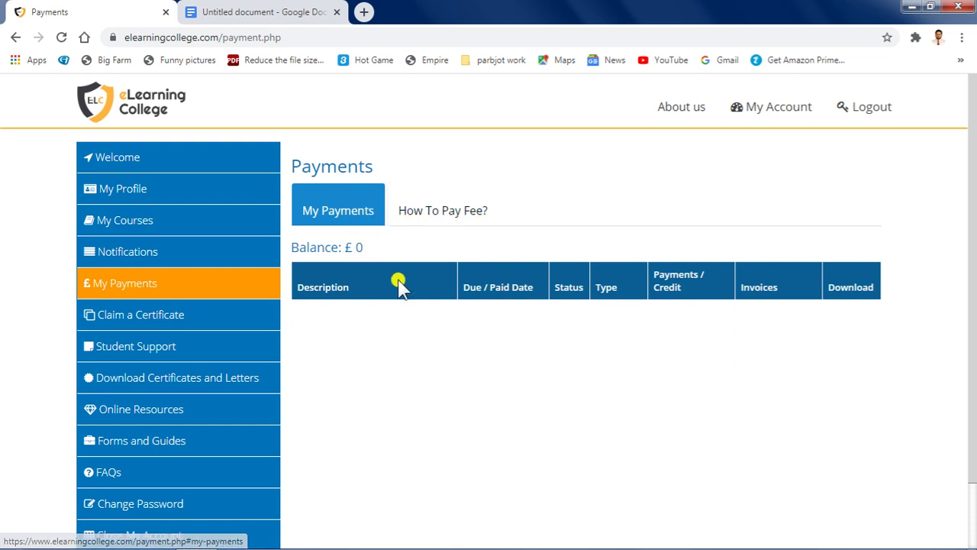
Open the Claim a Certificate page and read the prices of the digital and printed eLearning College certificates
{"action": "left_click", "coordinate": [149, 319]}
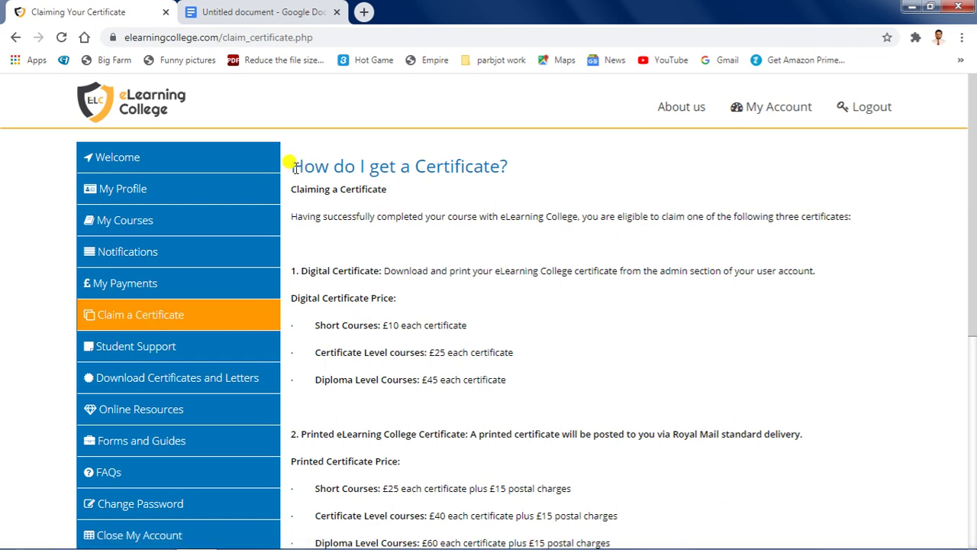
{"action": "left_click_drag", "start_coordinate": [292, 166], "coordinate": [551, 185]}
{"action": "left_click", "coordinate": [530, 188]}
{"action": "left_click_drag", "start_coordinate": [290, 190], "coordinate": [399, 196]}
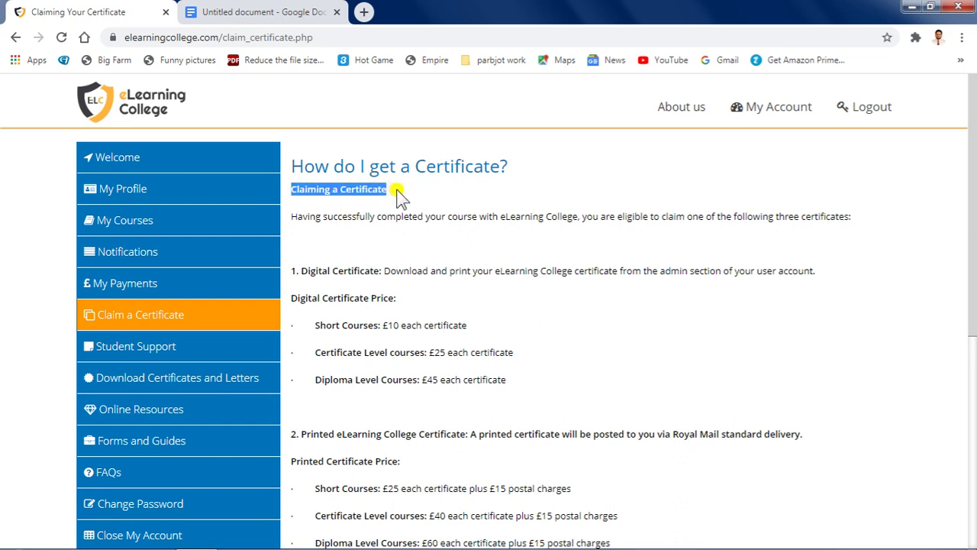
{"action": "left_click_drag", "start_coordinate": [345, 257], "coordinate": [519, 377]}
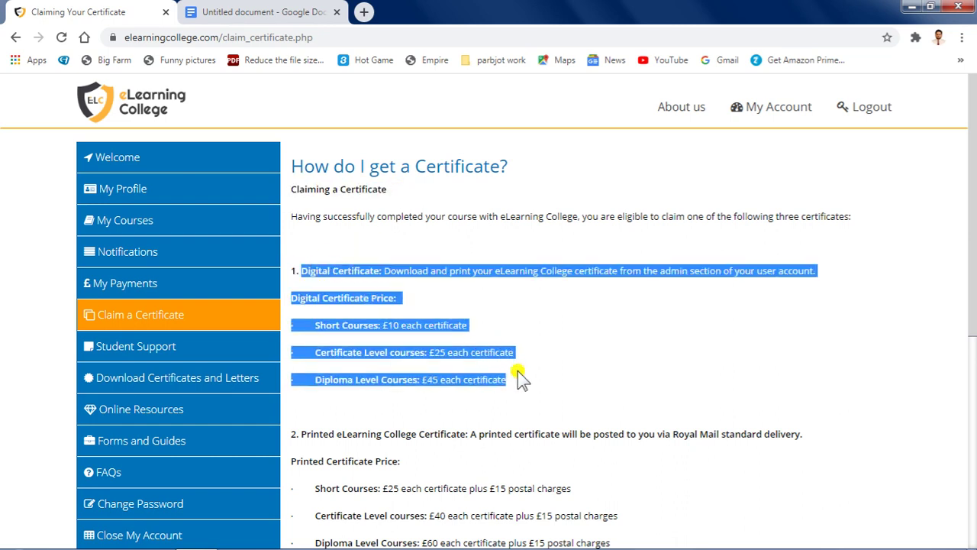
{"action": "left_click", "coordinate": [587, 333]}
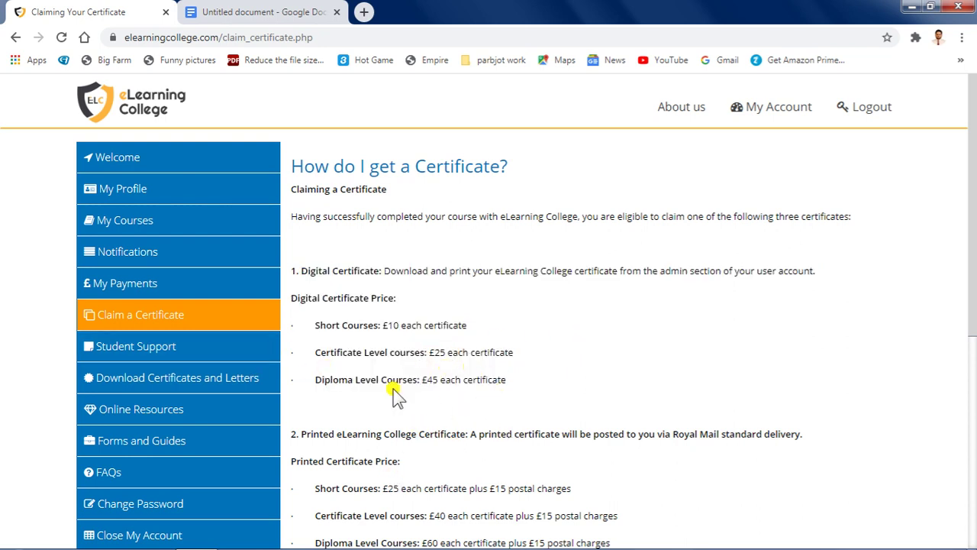
{"action": "scroll", "coordinate": [973, 315], "scroll_direction": "down", "scroll_amount": 3}
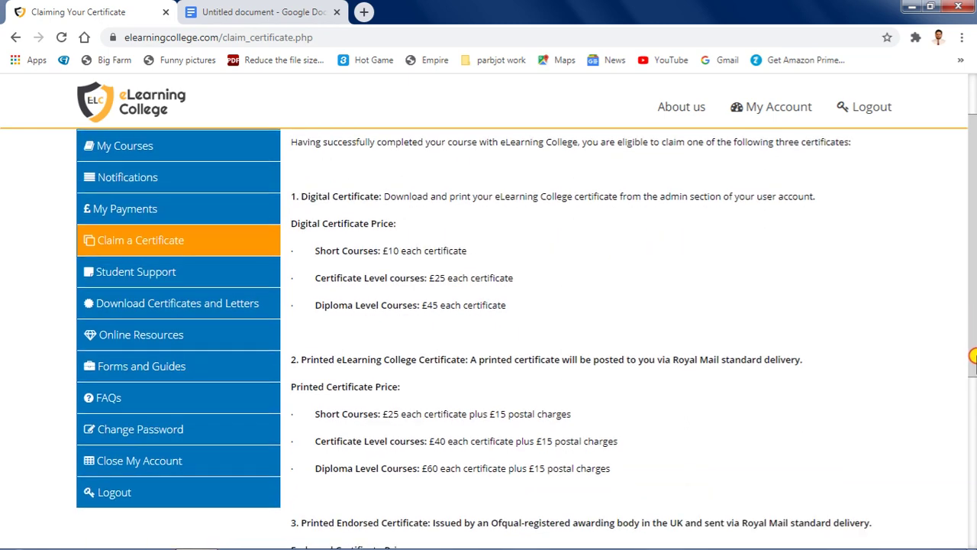
{"action": "left_click_drag", "start_coordinate": [293, 312], "coordinate": [637, 433]}
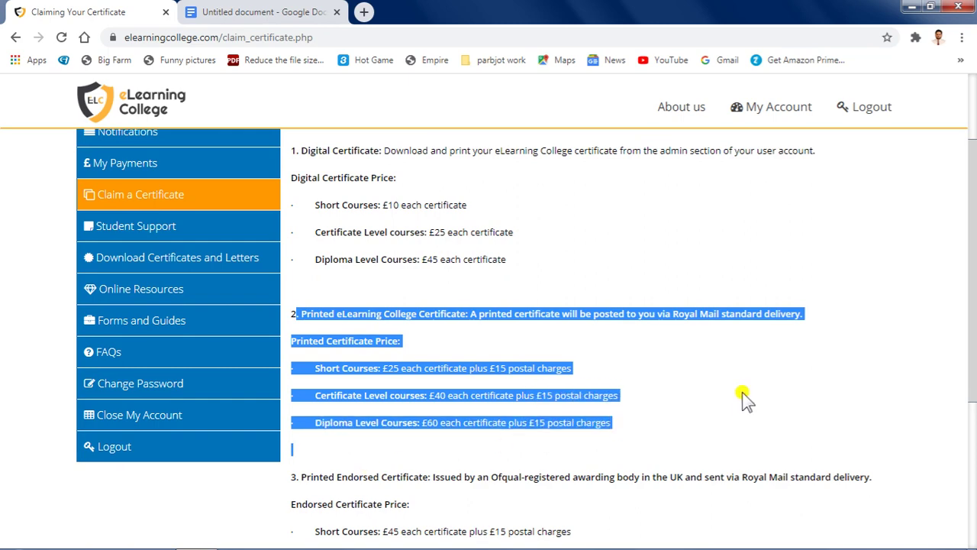
Read the Printed Endorsed Certificate prices and the instructions on how to pay for a certificate
{"action": "left_click_drag", "start_coordinate": [974, 355], "coordinate": [972, 435]}
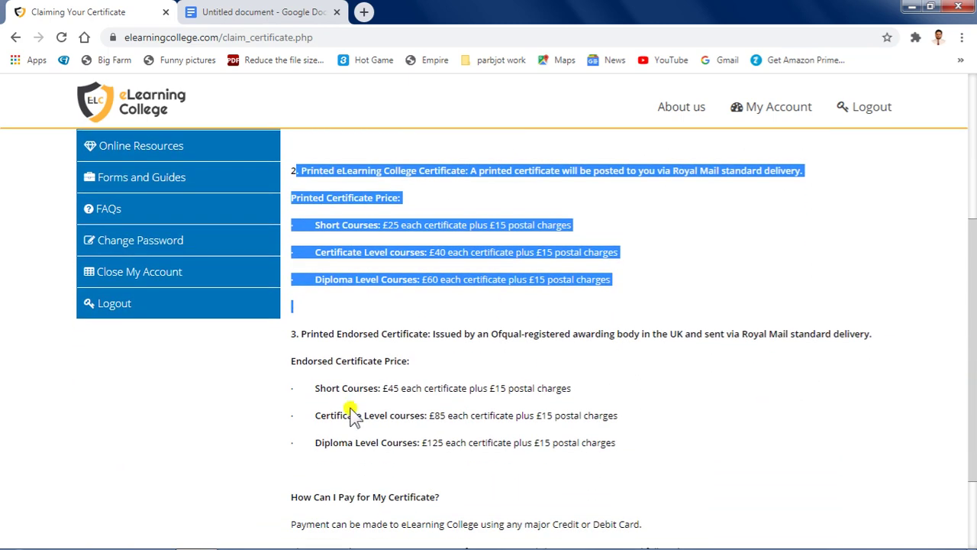
{"action": "left_click_drag", "start_coordinate": [291, 330], "coordinate": [621, 445]}
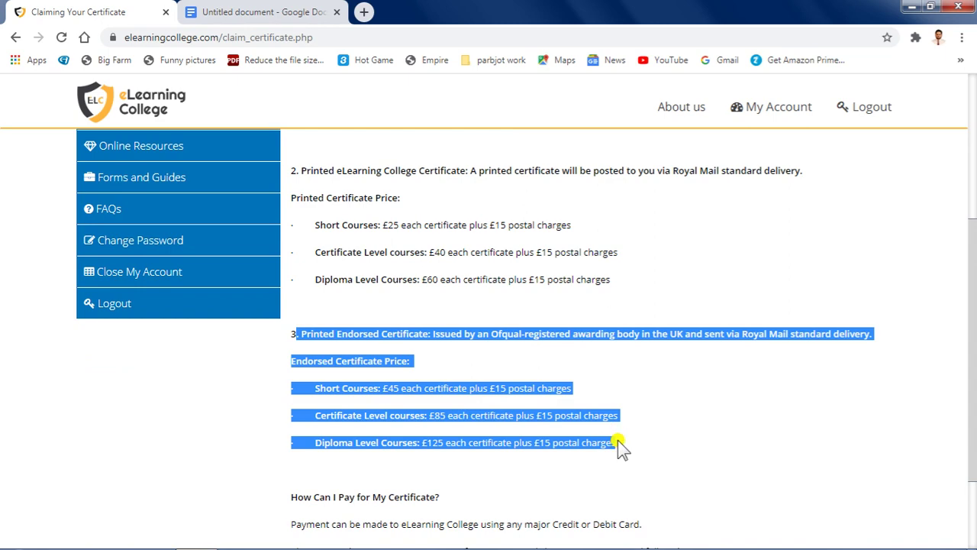
{"action": "left_click", "coordinate": [957, 314]}
{"action": "left_click_drag", "start_coordinate": [972, 320], "coordinate": [974, 382]}
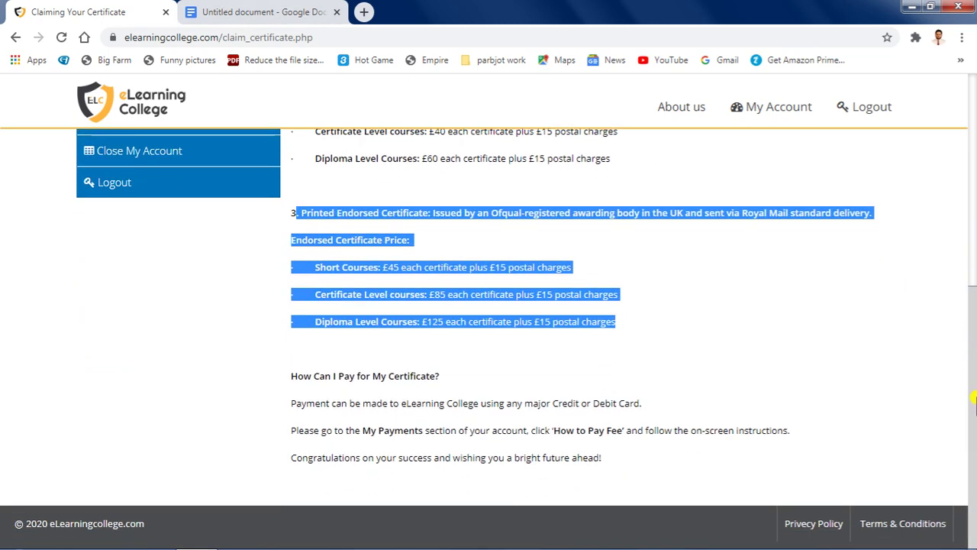
{"action": "left_click_drag", "start_coordinate": [290, 376], "coordinate": [630, 470]}
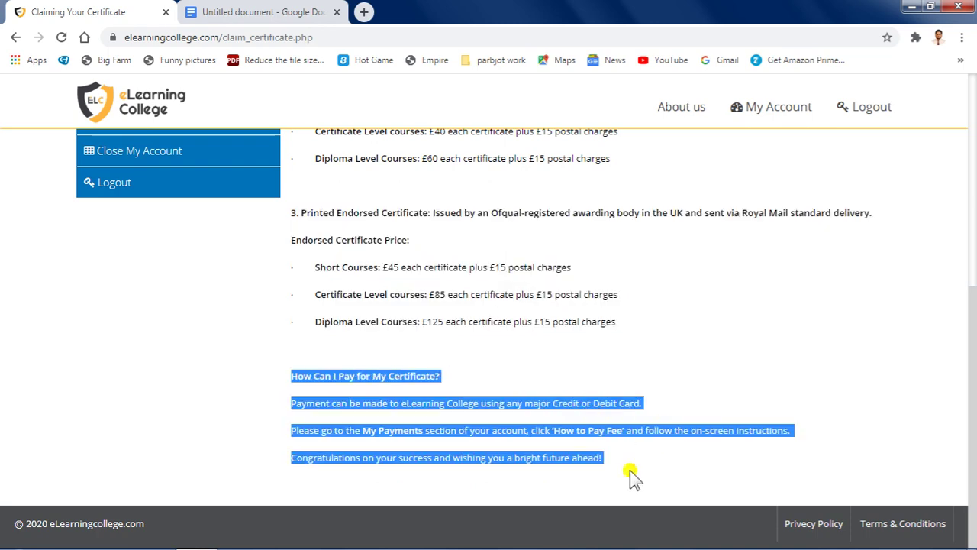
{"action": "left_click_drag", "start_coordinate": [973, 406], "coordinate": [973, 229]}
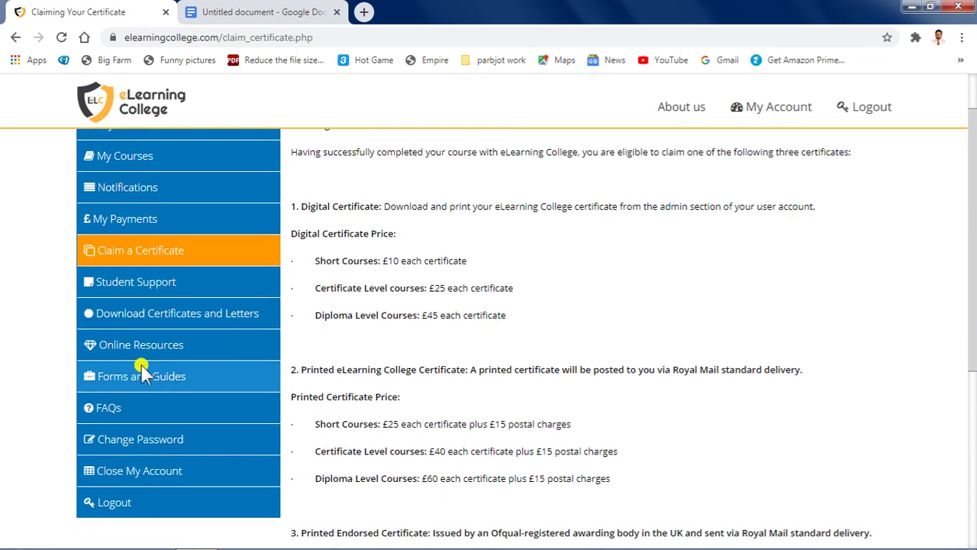
View the Letters of Completion, Courses Certificates and LOGC Certificate lists under Download Certificates and Letters
{"action": "left_click", "coordinate": [220, 313]}
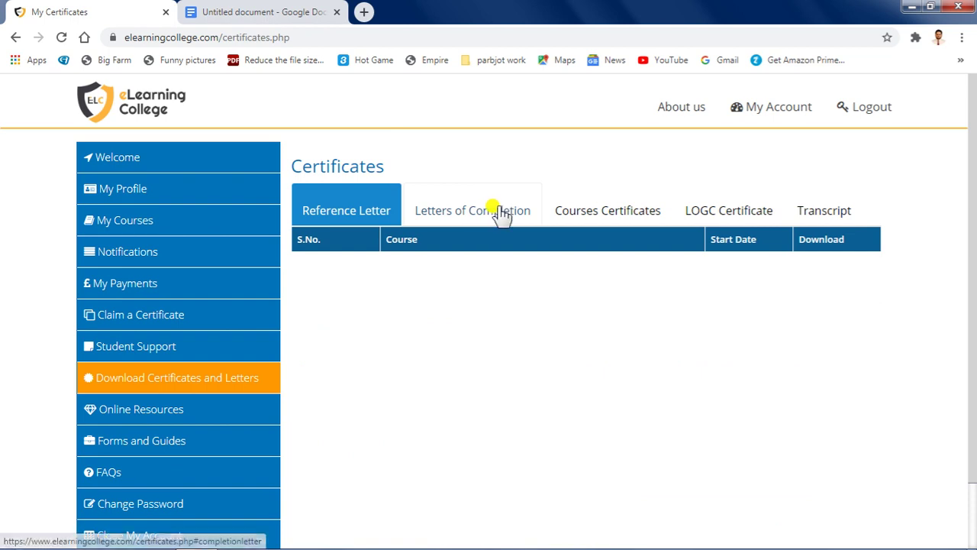
{"action": "left_click", "coordinate": [500, 210]}
{"action": "left_click", "coordinate": [601, 220]}
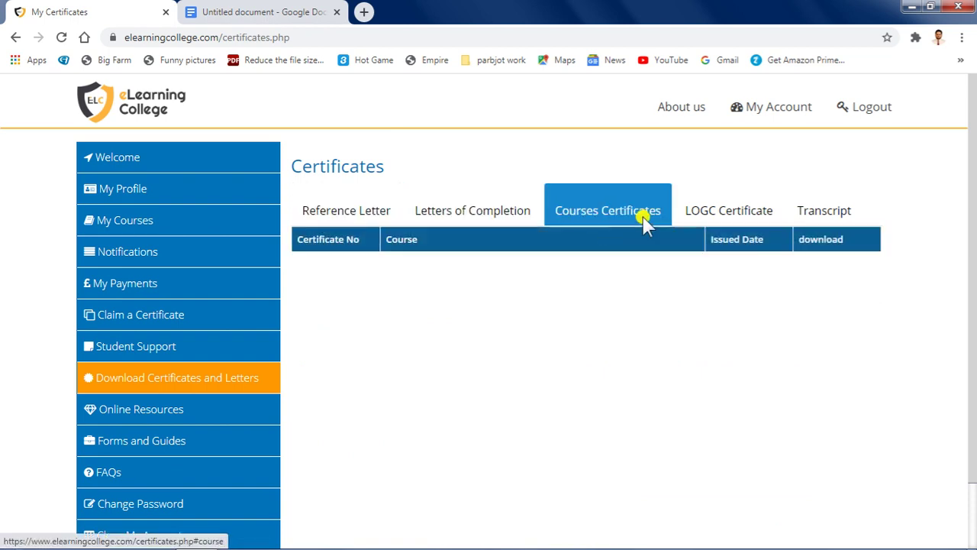
{"action": "left_click", "coordinate": [703, 217]}
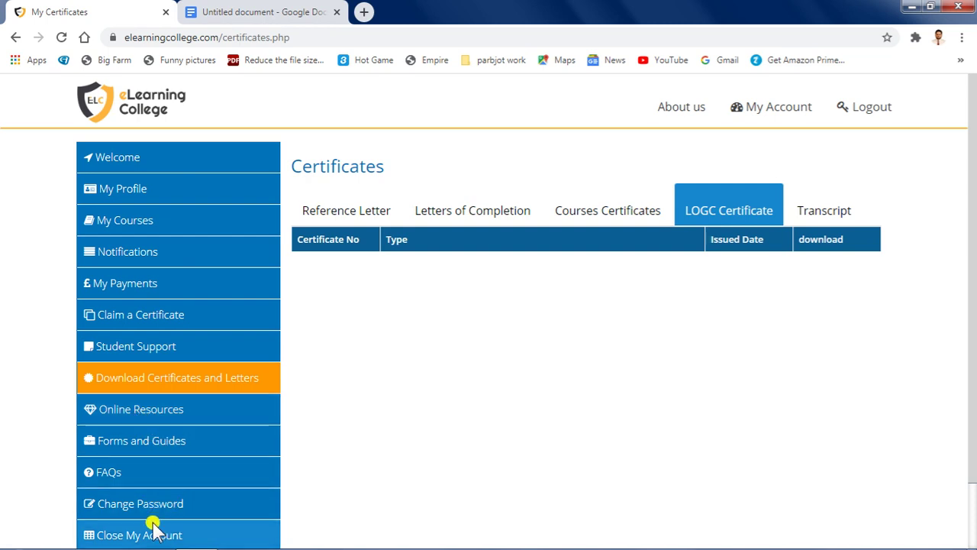
Open My Courses and list the courses available under Enroll for Another Course
{"action": "left_click", "coordinate": [124, 227]}
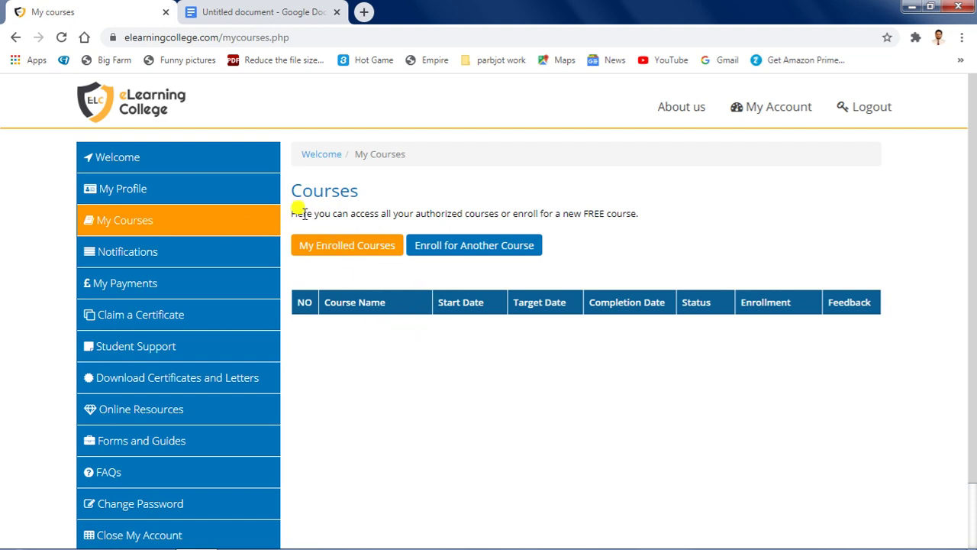
{"action": "left_click_drag", "start_coordinate": [292, 213], "coordinate": [667, 217]}
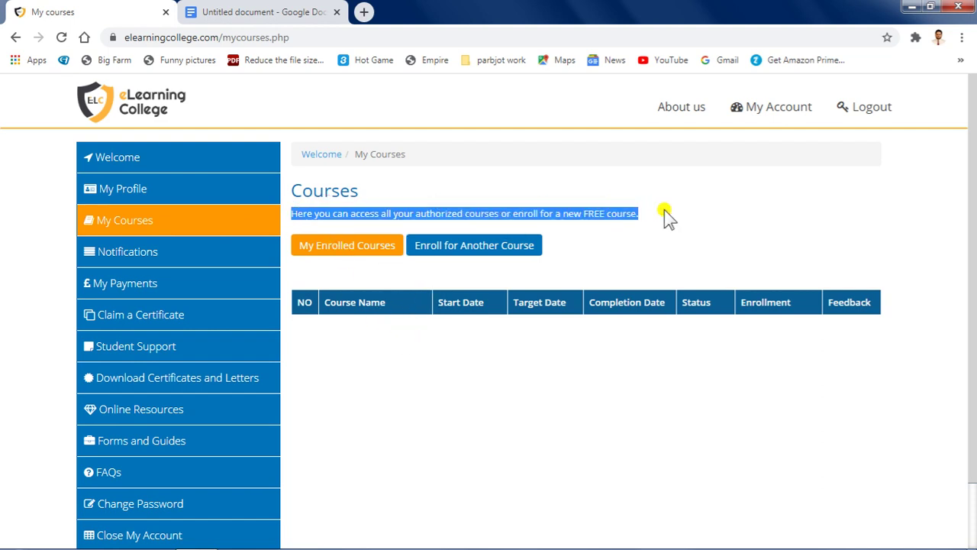
{"action": "left_click", "coordinate": [464, 248]}
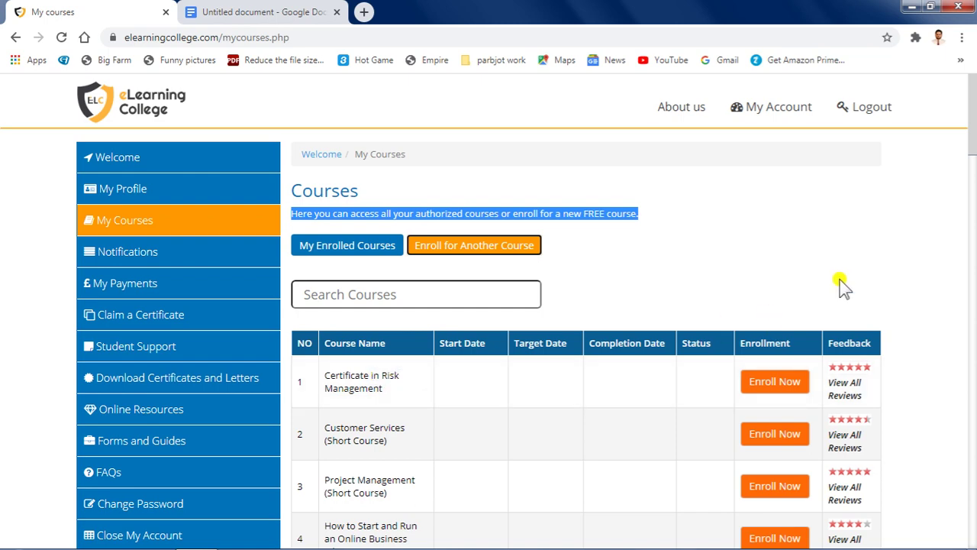
Enroll in the free Public Relations (Short Course) and open its study material
{"action": "left_click_drag", "start_coordinate": [973, 133], "coordinate": [974, 213]}
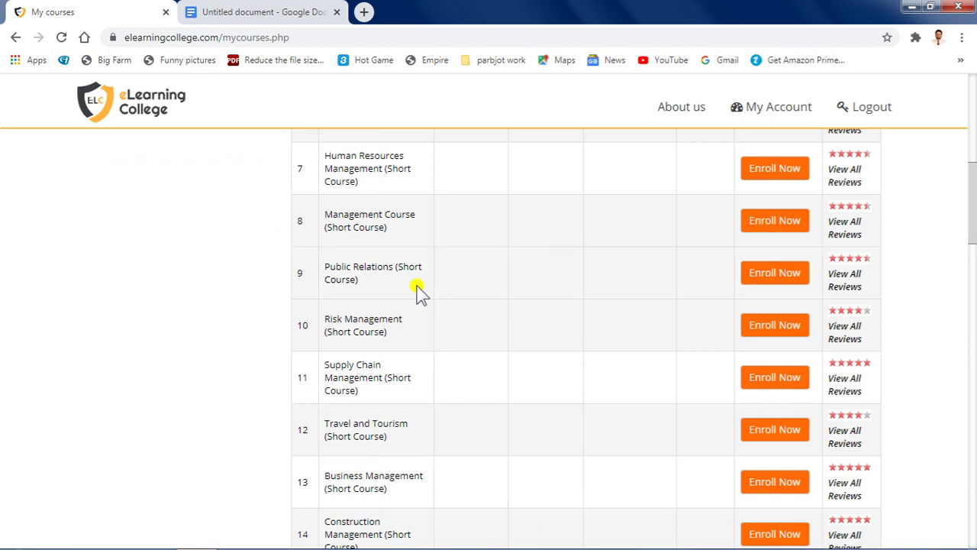
{"action": "left_click", "coordinate": [777, 276]}
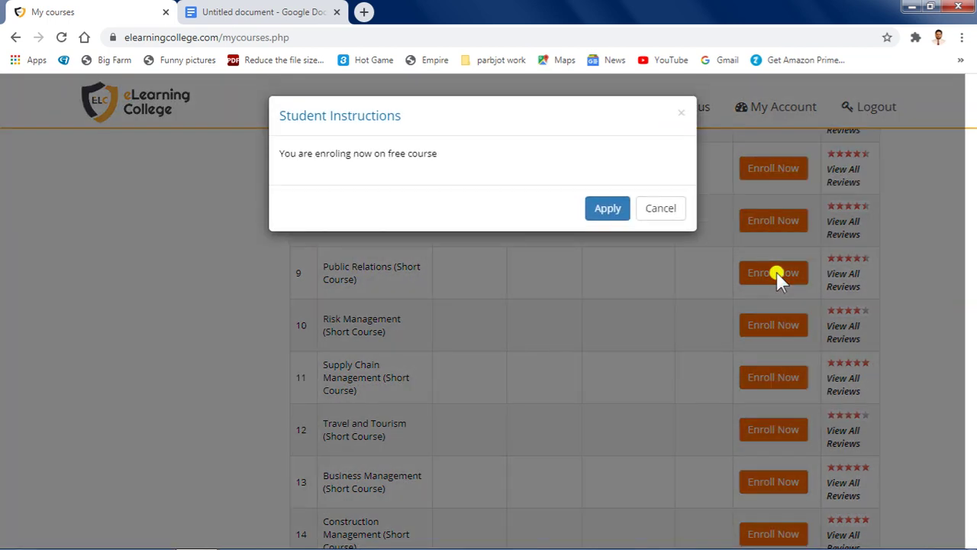
{"action": "left_click_drag", "start_coordinate": [278, 152], "coordinate": [447, 158]}
{"action": "left_click", "coordinate": [607, 214]}
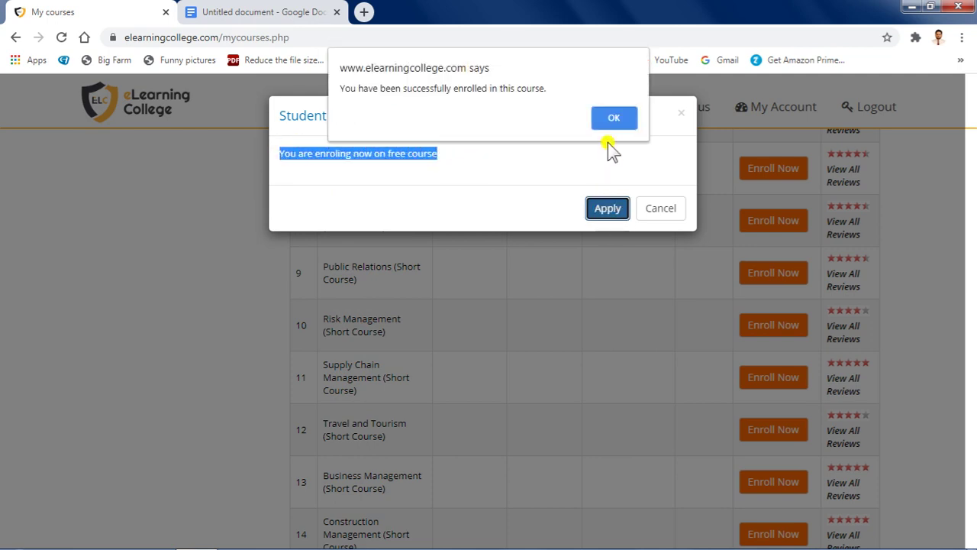
{"action": "left_click", "coordinate": [618, 118]}
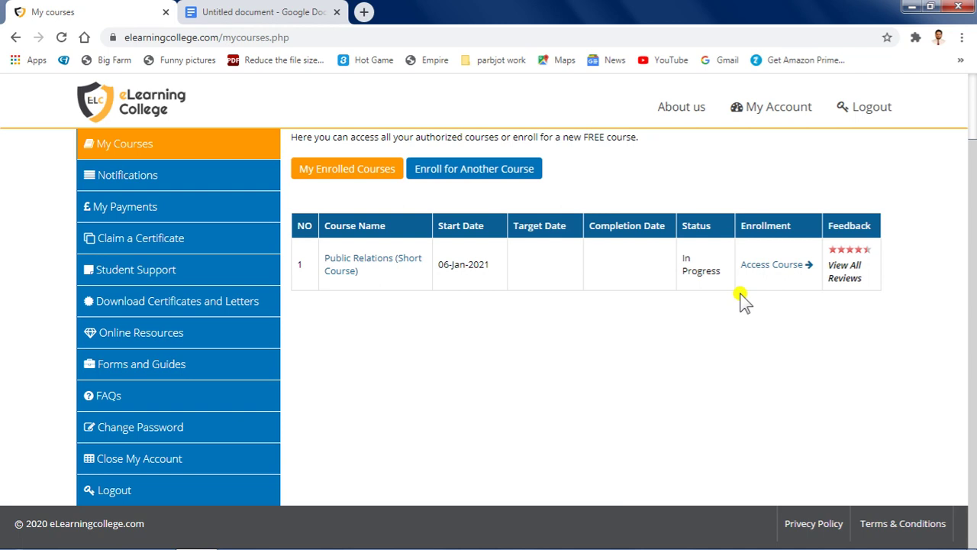
{"action": "left_click", "coordinate": [806, 265]}
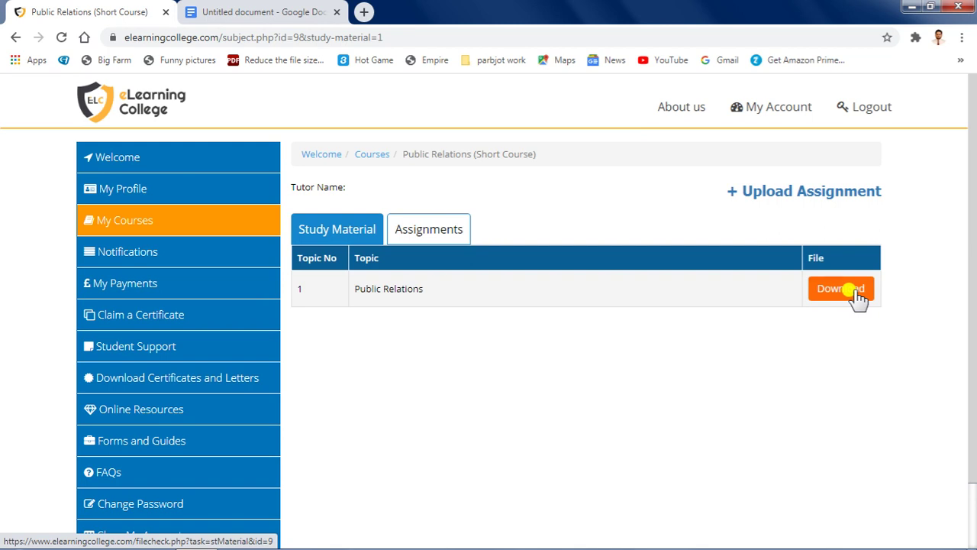
Download the Public Relations study material, check the course's Assignments list, and open the downloaded PDF
{"action": "left_click", "coordinate": [840, 288]}
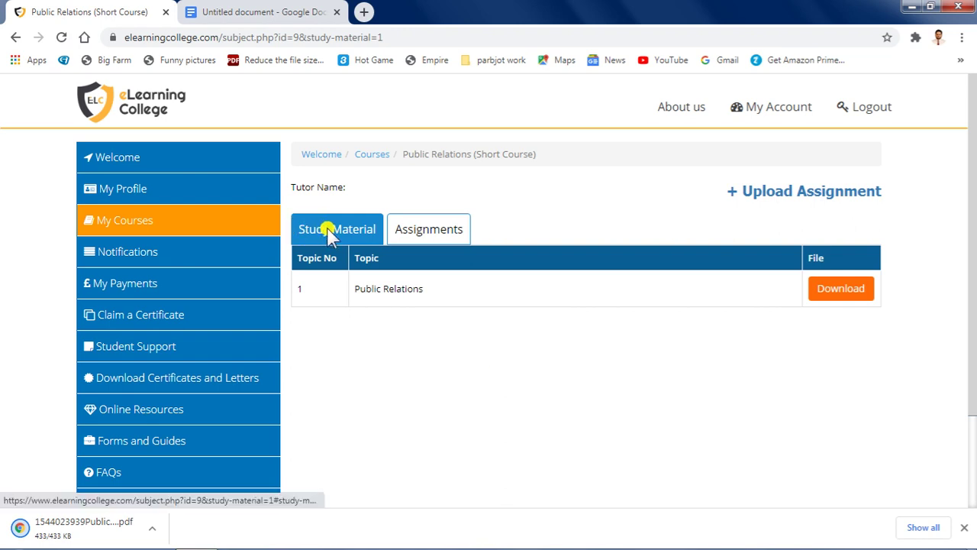
{"action": "left_click", "coordinate": [416, 237]}
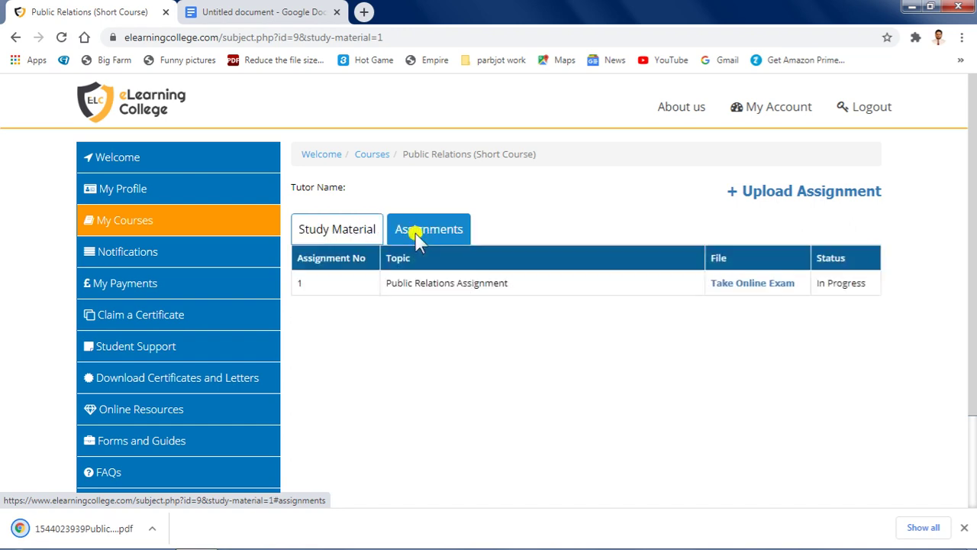
{"action": "left_click", "coordinate": [327, 237]}
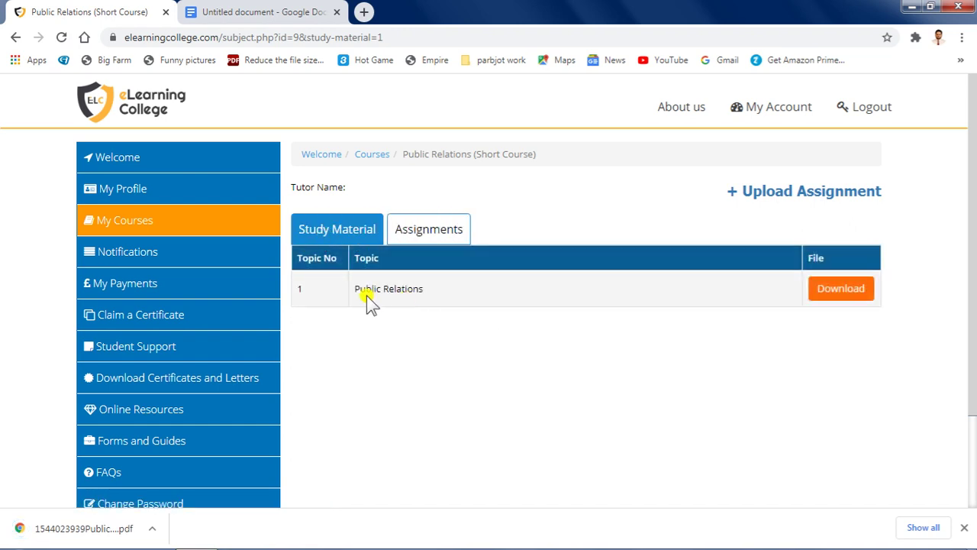
{"action": "left_click", "coordinate": [105, 532]}
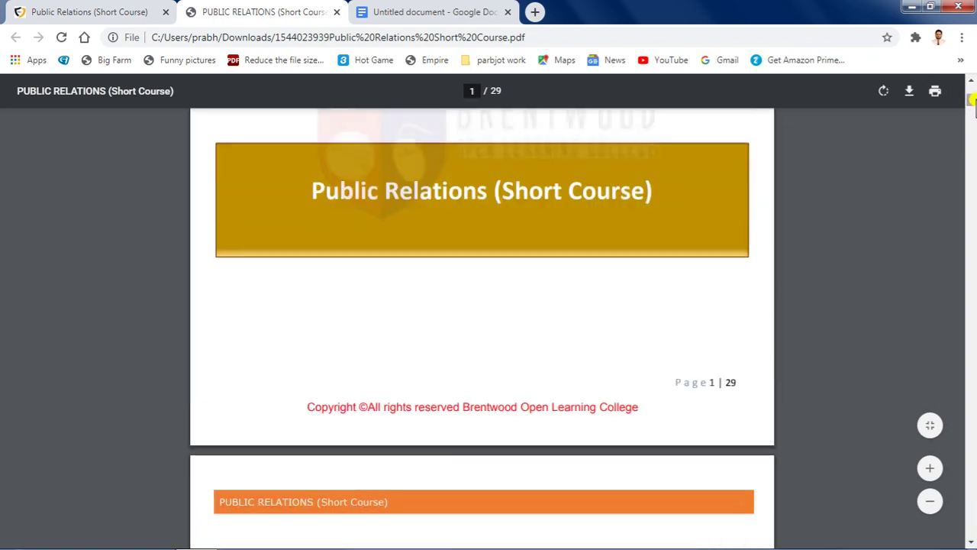
Read the list of topics covered on page 2 of the Public Relations PDF, including the assessment entry
{"action": "scroll", "coordinate": [971, 106], "scroll_direction": "down", "scroll_amount": 4}
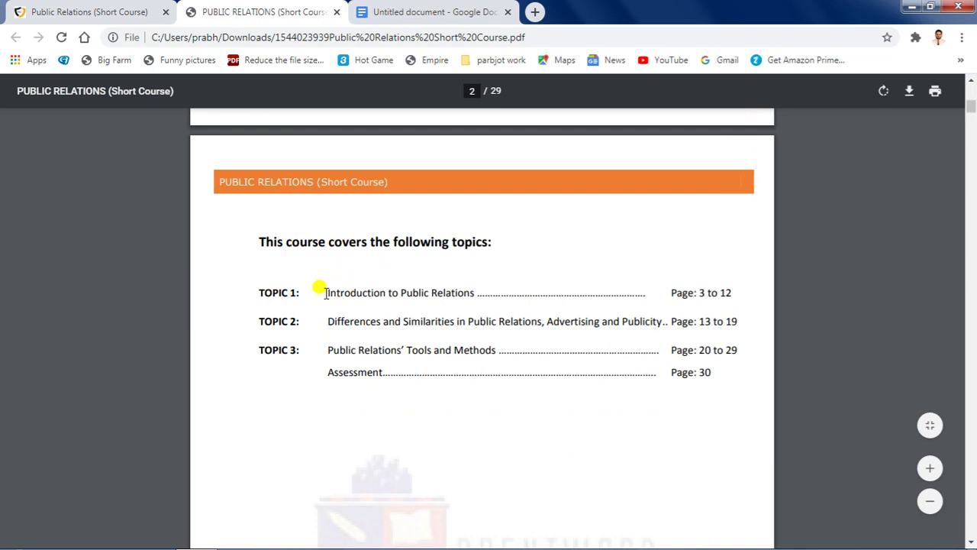
{"action": "left_click_drag", "start_coordinate": [325, 293], "coordinate": [481, 292]}
{"action": "left_click_drag", "start_coordinate": [320, 327], "coordinate": [629, 324]}
{"action": "left_click_drag", "start_coordinate": [316, 351], "coordinate": [453, 374]}
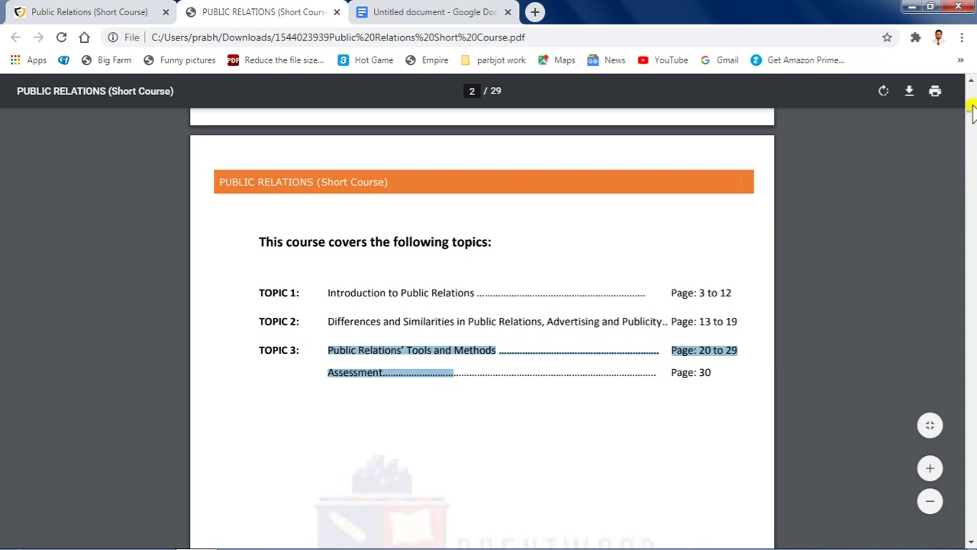
Read the Introduction to Public Relations and the definitions of PR on pages 4 to 6 of the PDF
{"action": "left_click", "coordinate": [973, 126]}
{"action": "left_click_drag", "start_coordinate": [972, 126], "coordinate": [972, 137]}
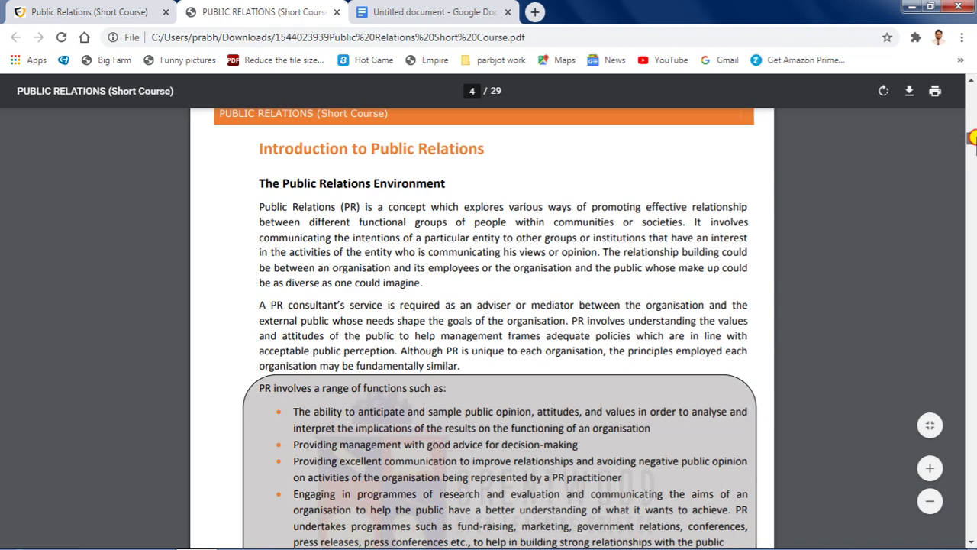
{"action": "left_click_drag", "start_coordinate": [258, 146], "coordinate": [561, 370]}
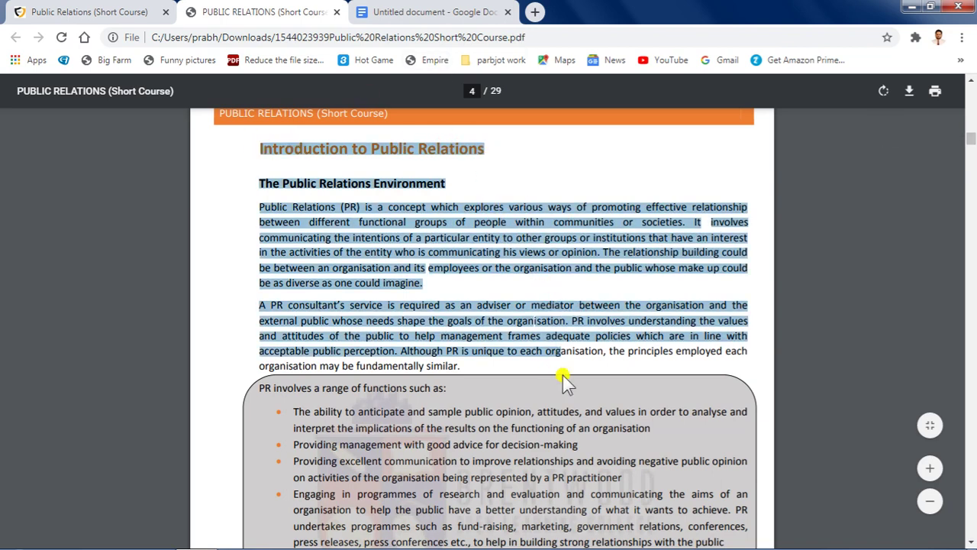
{"action": "left_click_drag", "start_coordinate": [972, 140], "coordinate": [972, 153]}
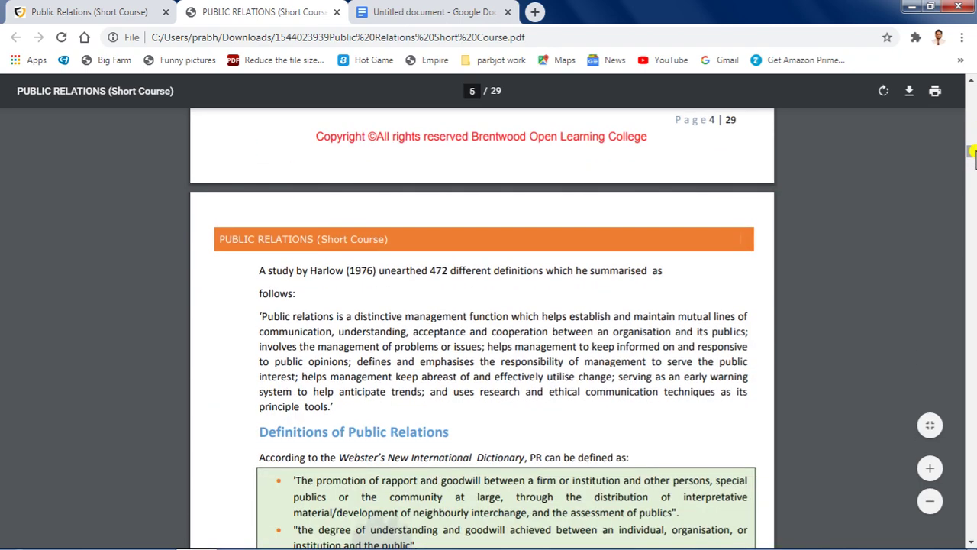
{"action": "left_click_drag", "start_coordinate": [259, 275], "coordinate": [316, 298]}
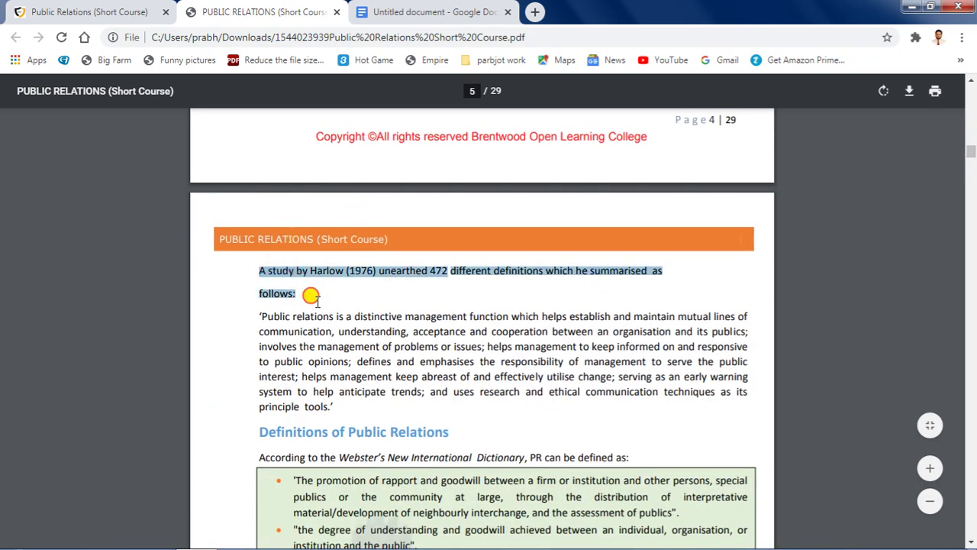
{"action": "left_click_drag", "start_coordinate": [971, 153], "coordinate": [971, 160]}
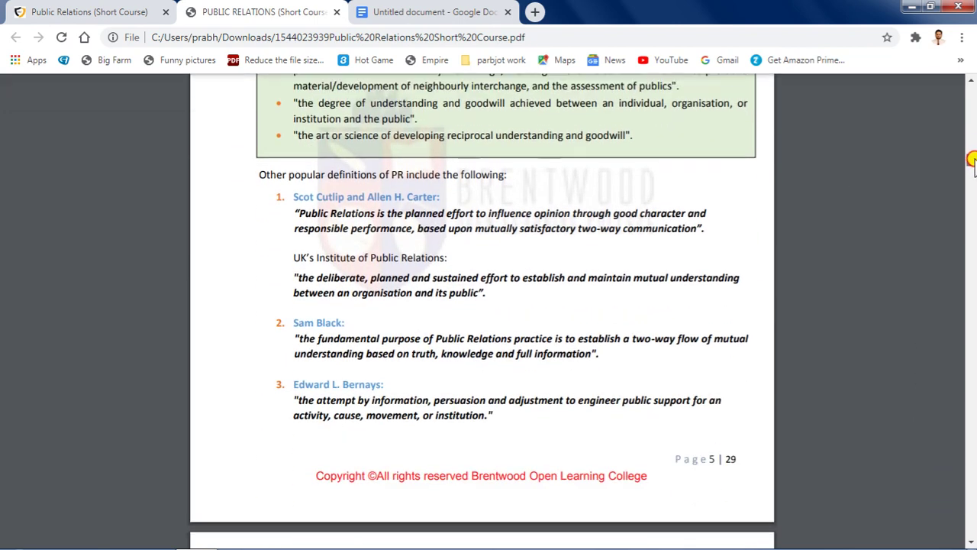
{"action": "left_click_drag", "start_coordinate": [293, 200], "coordinate": [731, 231]}
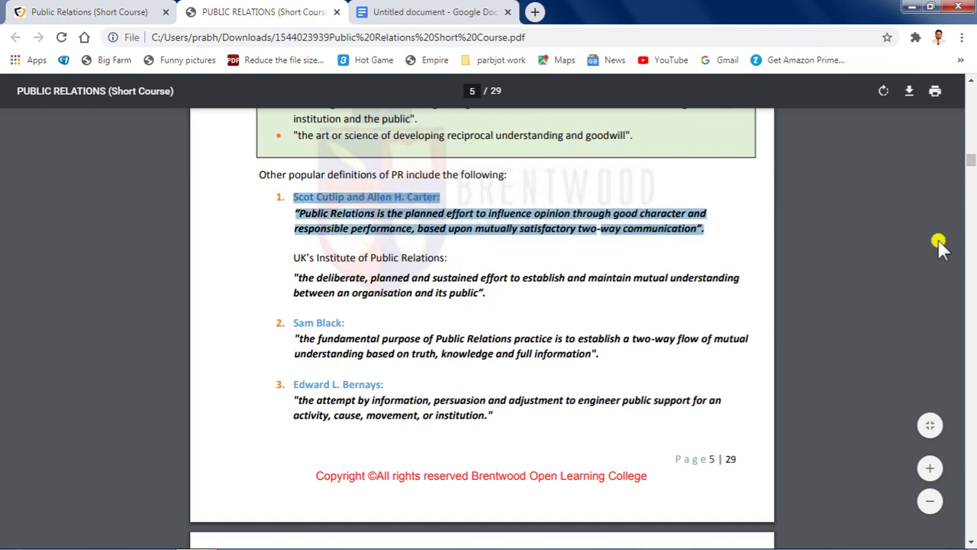
{"action": "left_click_drag", "start_coordinate": [970, 164], "coordinate": [971, 173]}
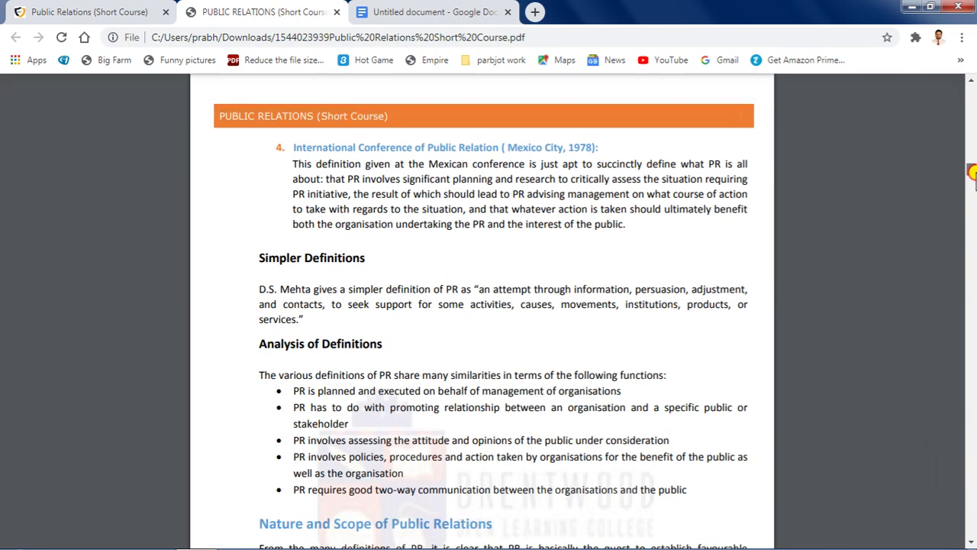
{"action": "left_click_drag", "start_coordinate": [256, 288], "coordinate": [715, 497]}
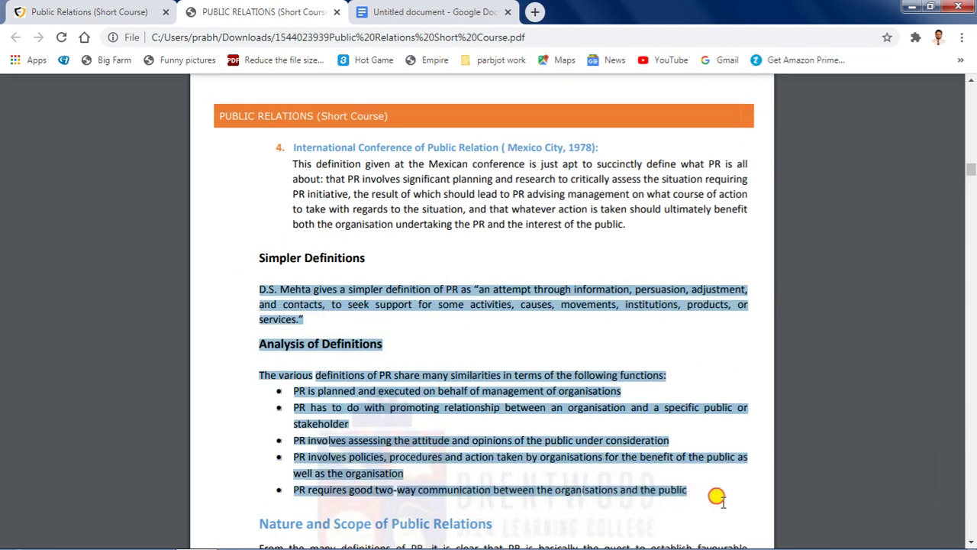
Skim the rest of the PDF through to page 28 and return to its cover page
{"action": "left_click_drag", "start_coordinate": [971, 173], "coordinate": [971, 510]}
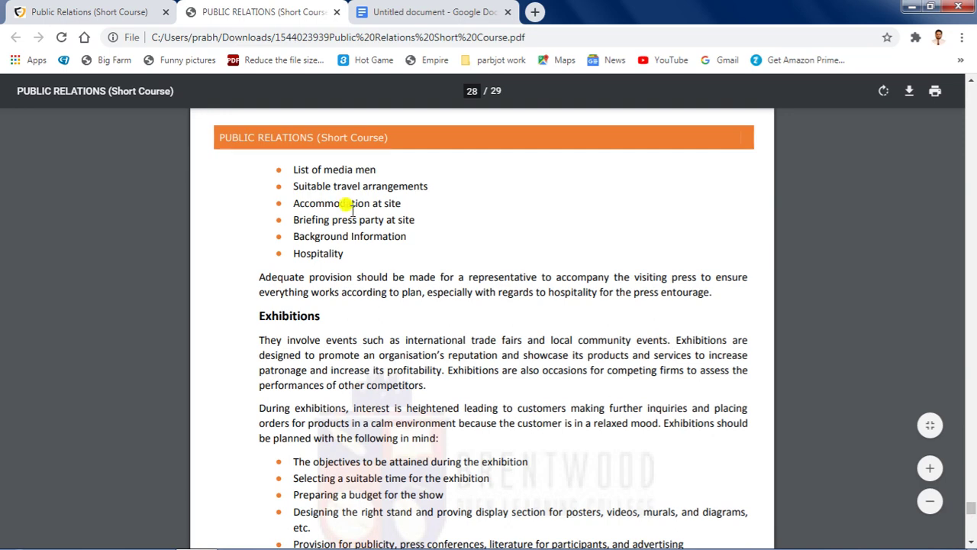
{"action": "left_click_drag", "start_coordinate": [279, 158], "coordinate": [715, 436]}
{"action": "left_click_drag", "start_coordinate": [971, 510], "coordinate": [971, 107]}
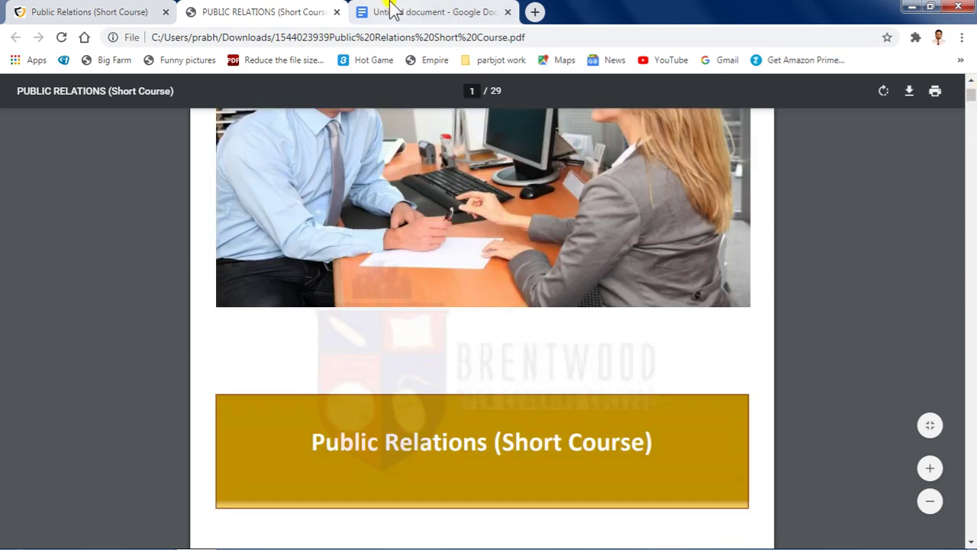
Return to the Public Relations course page, open the online exam for its assignment, and view the questions of assignment number 1
{"action": "left_click", "coordinate": [61, 9]}
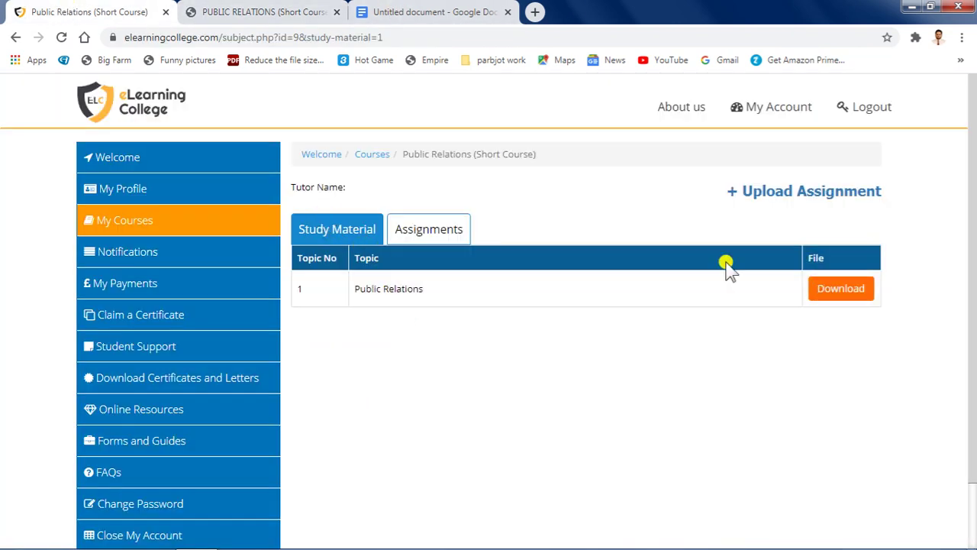
{"action": "left_click", "coordinate": [445, 235]}
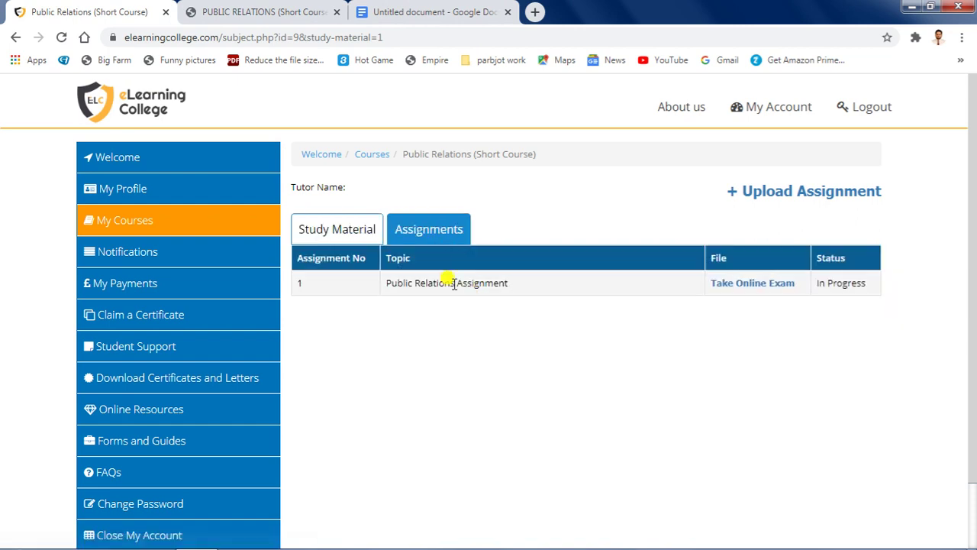
{"action": "left_click_drag", "start_coordinate": [386, 283], "coordinate": [525, 286]}
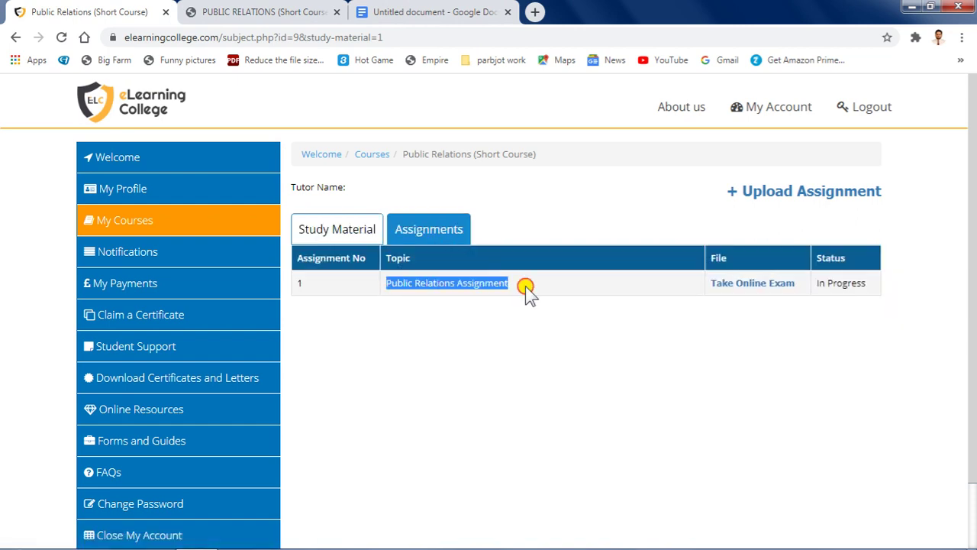
{"action": "left_click", "coordinate": [754, 288]}
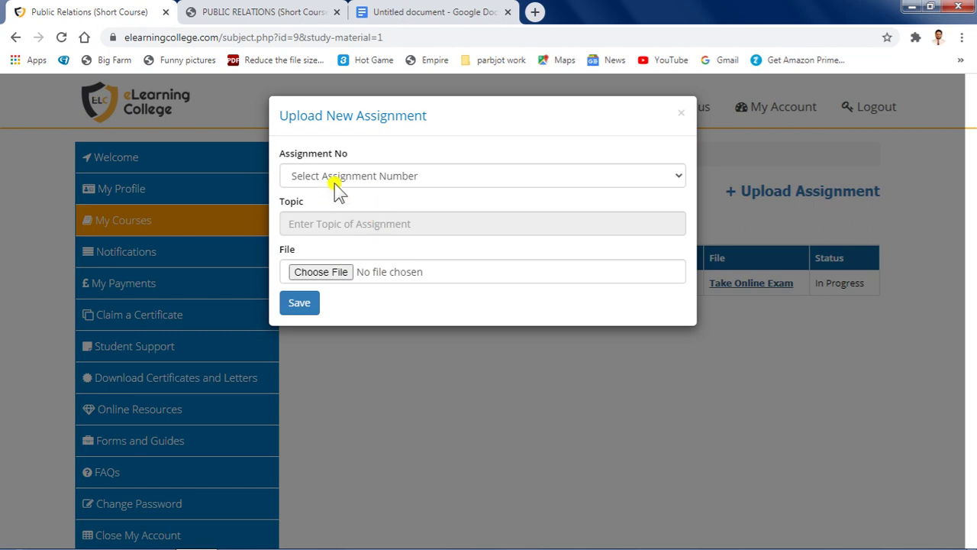
{"action": "left_click", "coordinate": [676, 179]}
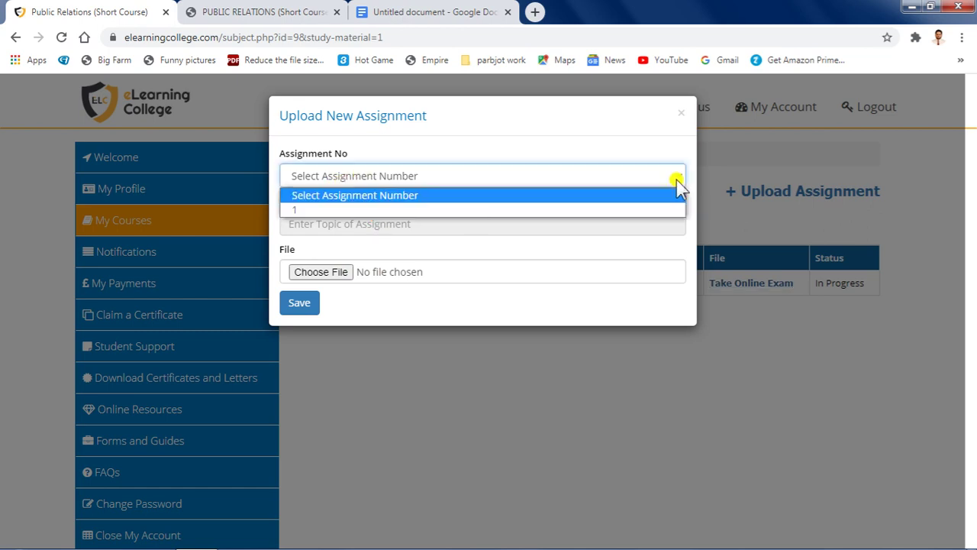
{"action": "left_click", "coordinate": [590, 211]}
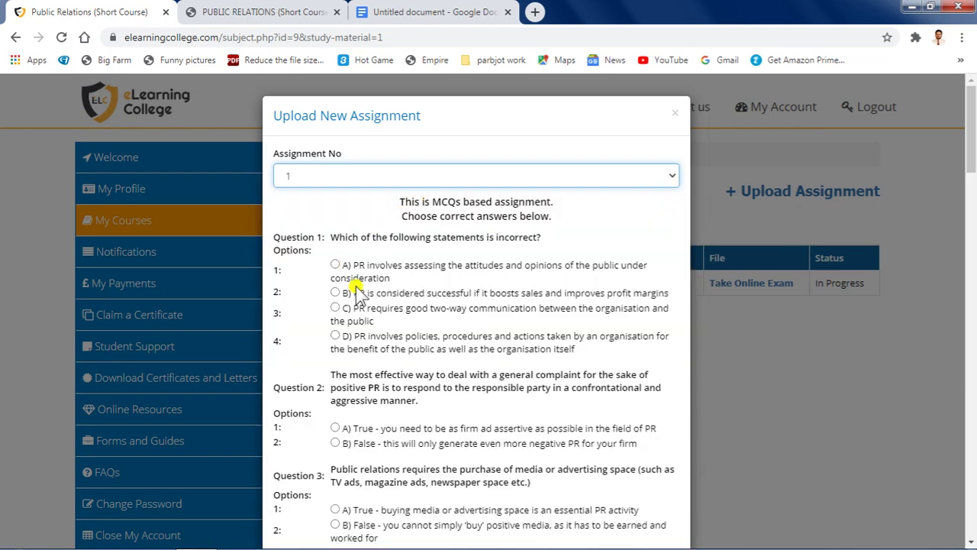
{"action": "mouse_move", "coordinate": [973, 99]}
{"action": "left_mouse_down"}
{"action": "mouse_move", "coordinate": [974, 462]}
{"action": "mouse_move", "coordinate": [973, 83]}
{"action": "left_mouse_up"}
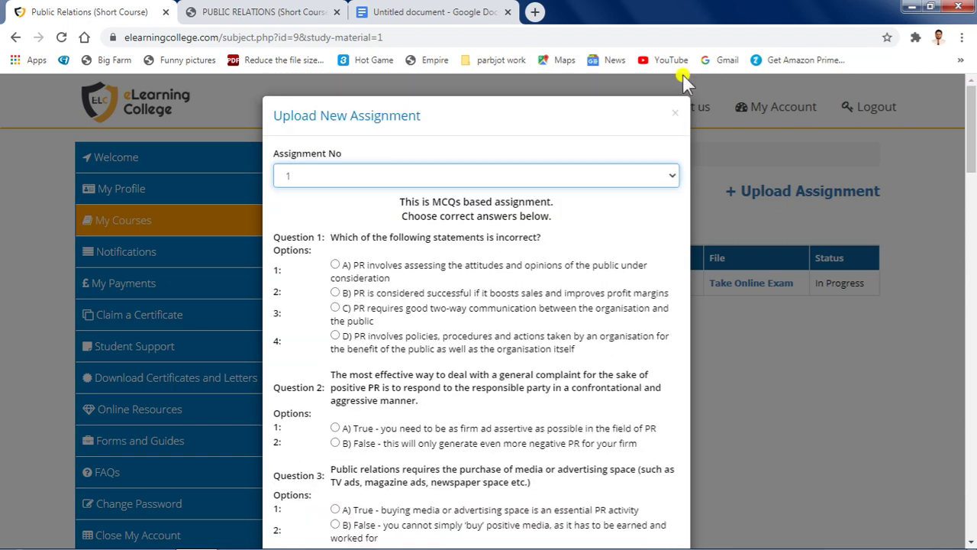
Reset the assignment number to Select Assignment Number and close the Upload New Assignment form without saving
{"action": "left_click", "coordinate": [674, 174]}
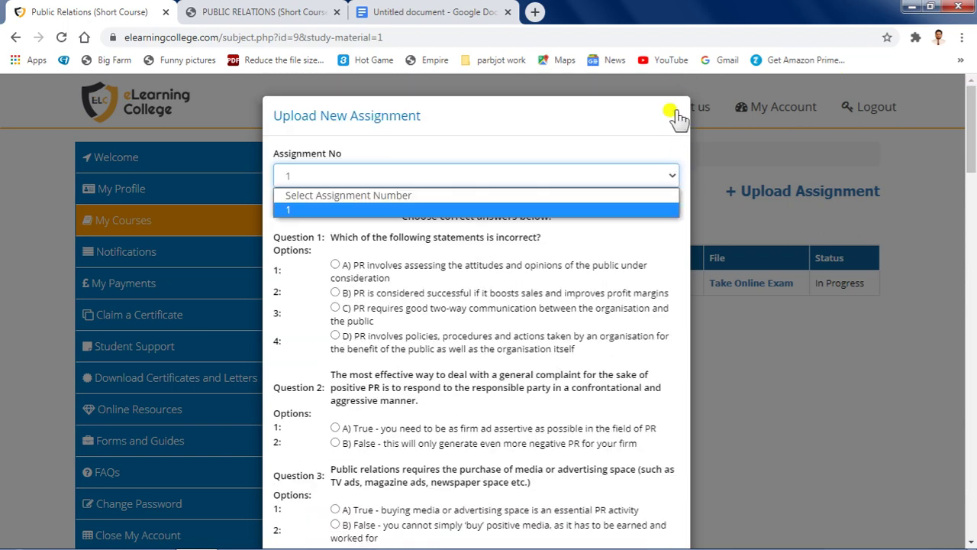
{"action": "left_click", "coordinate": [673, 174]}
{"action": "left_click", "coordinate": [672, 174]}
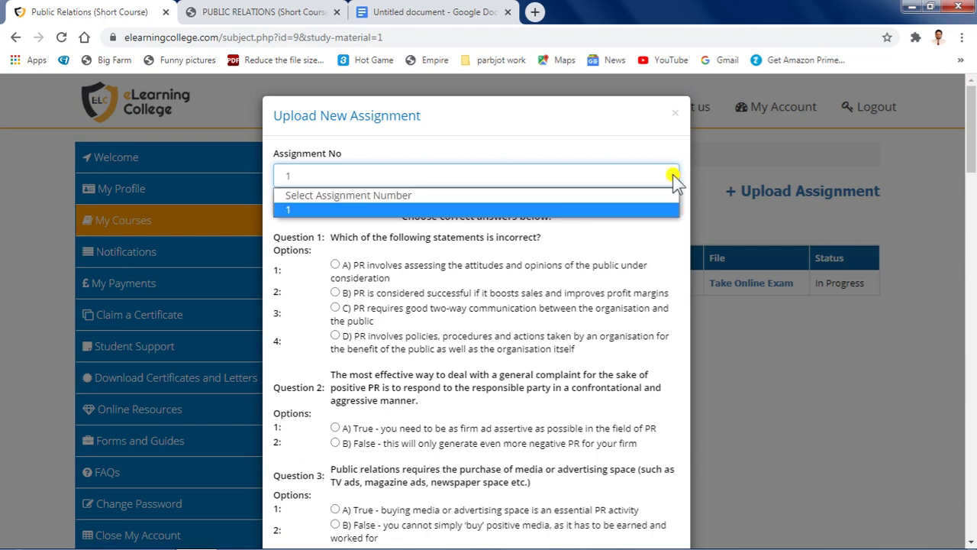
{"action": "left_click", "coordinate": [588, 197]}
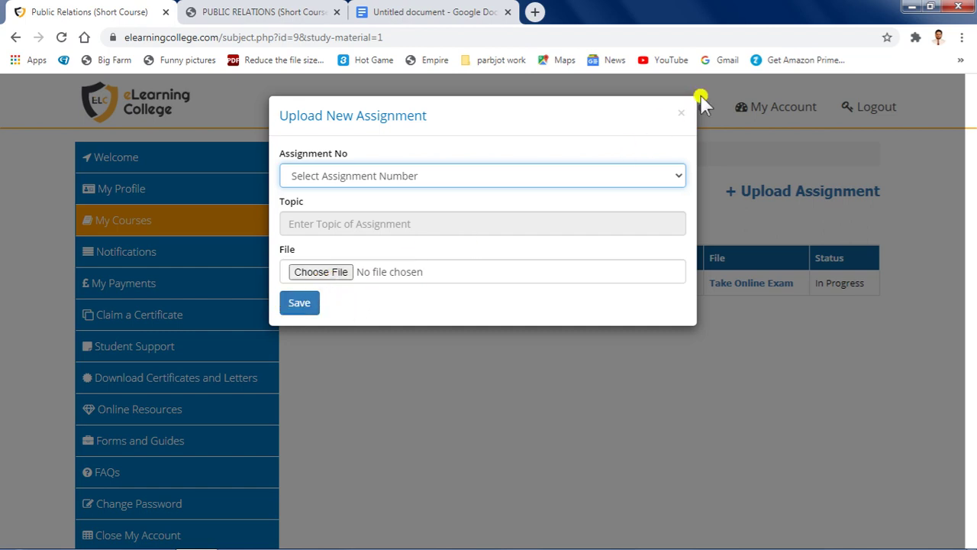
{"action": "left_click", "coordinate": [676, 113]}
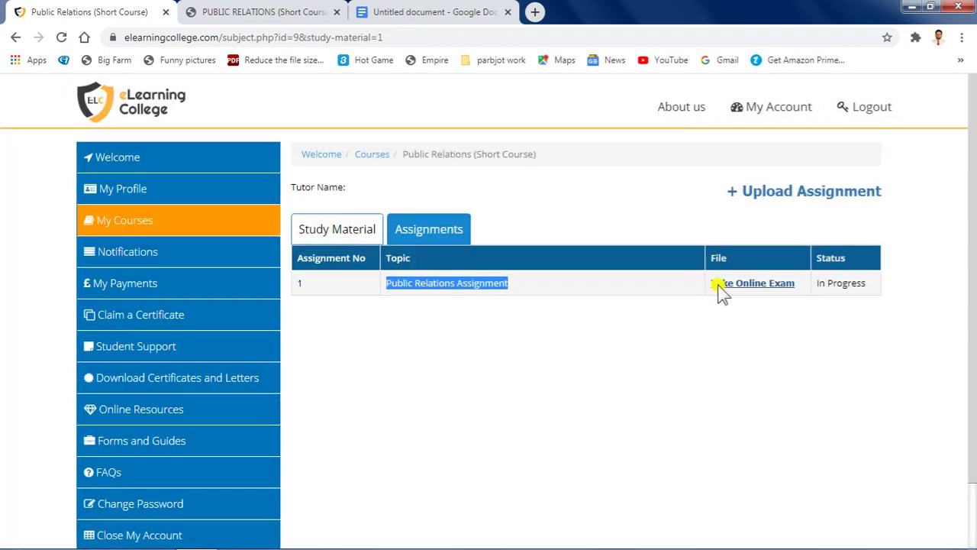
Enroll in the free Human Resources Management (Short Course) from the list of other courses and open its assignments
{"action": "left_click", "coordinate": [333, 242]}
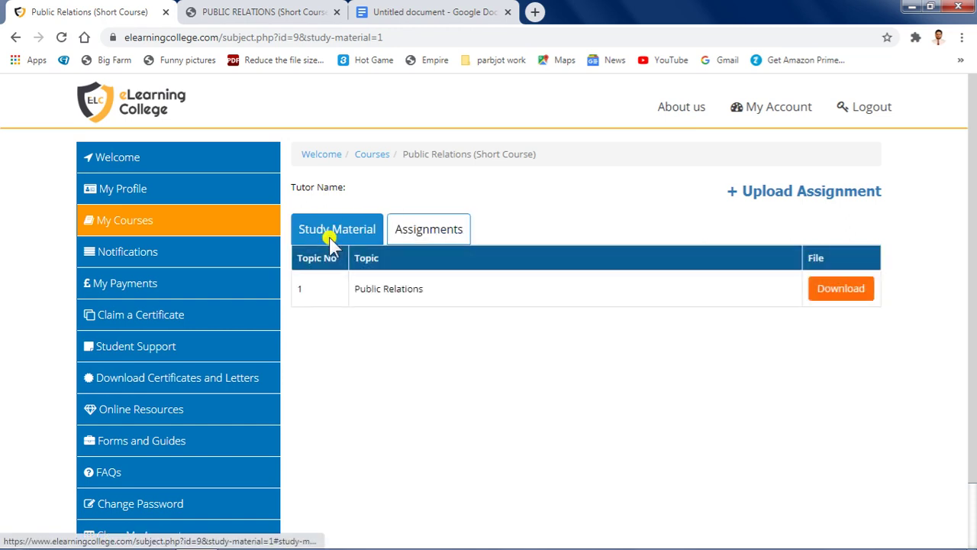
{"action": "left_click", "coordinate": [376, 157]}
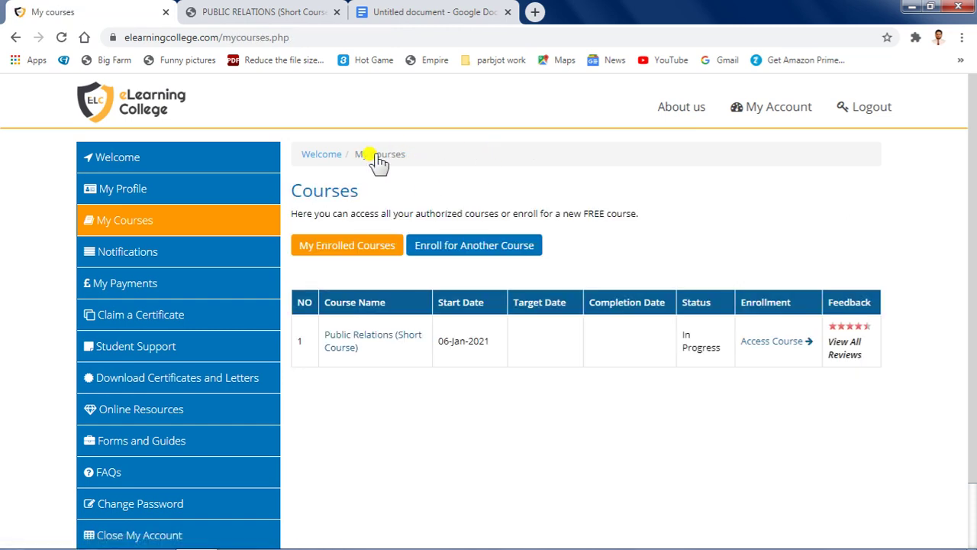
{"action": "left_click", "coordinate": [460, 249]}
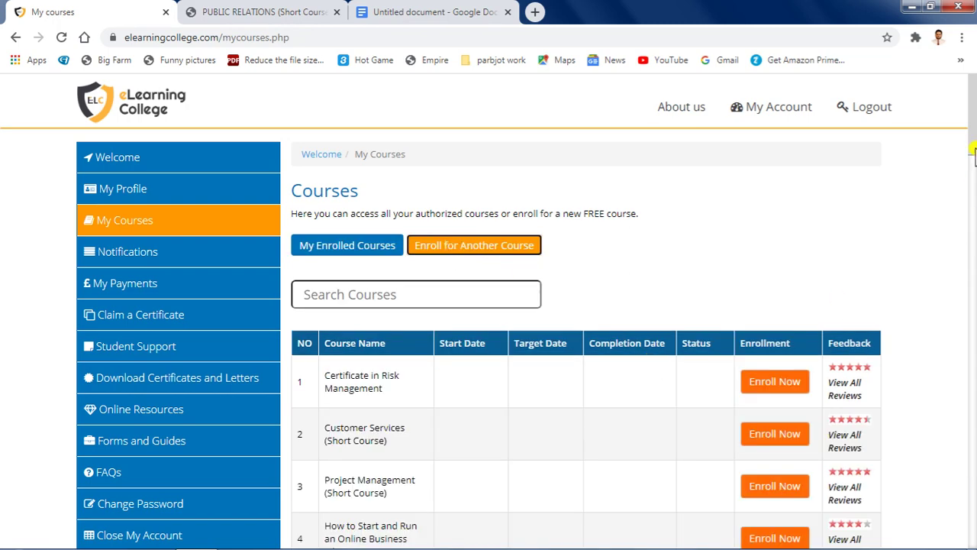
{"action": "left_click_drag", "start_coordinate": [973, 145], "coordinate": [973, 215]}
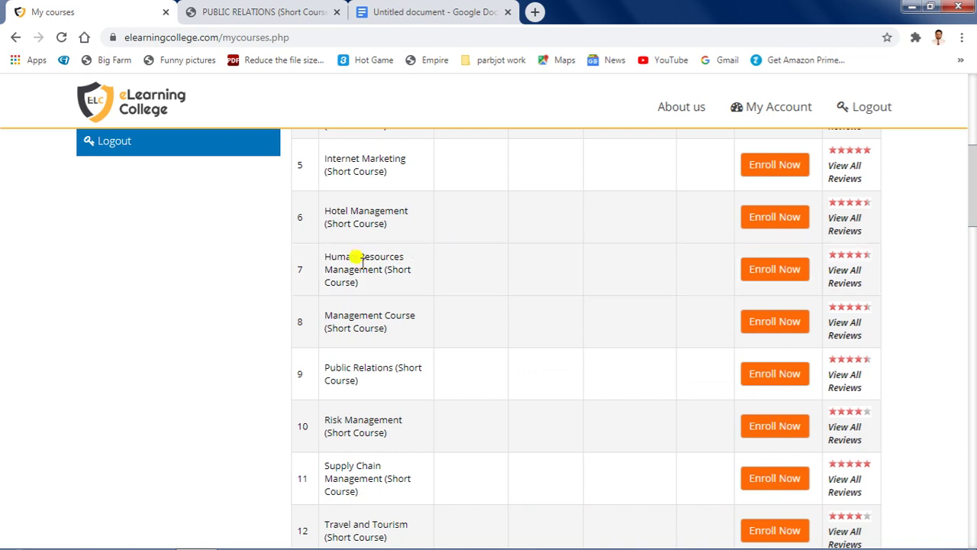
{"action": "left_click", "coordinate": [777, 273]}
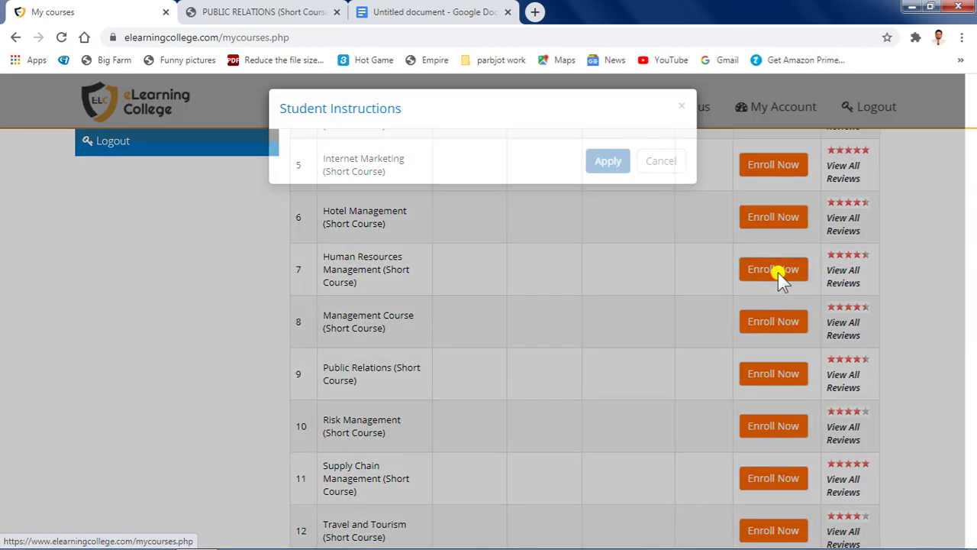
{"action": "left_click", "coordinate": [609, 208]}
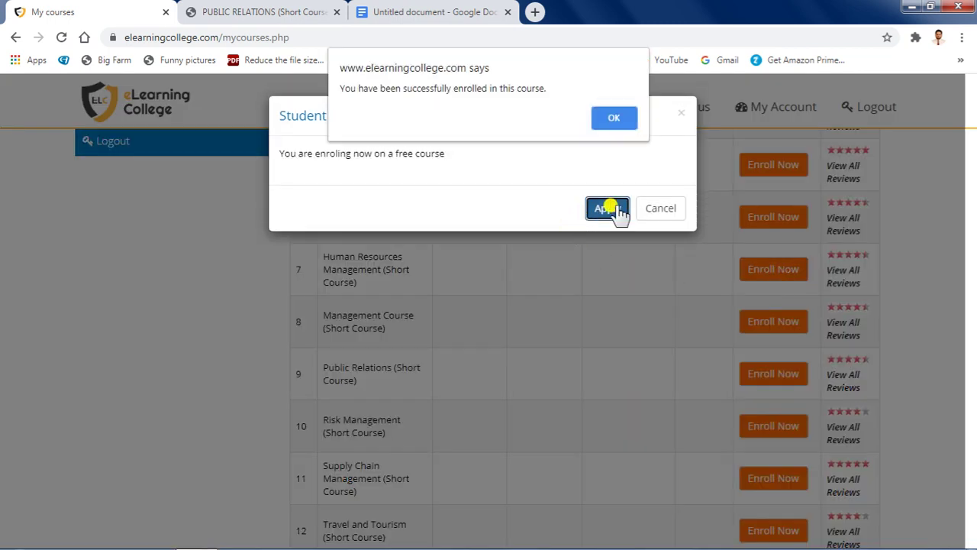
{"action": "left_click", "coordinate": [607, 119]}
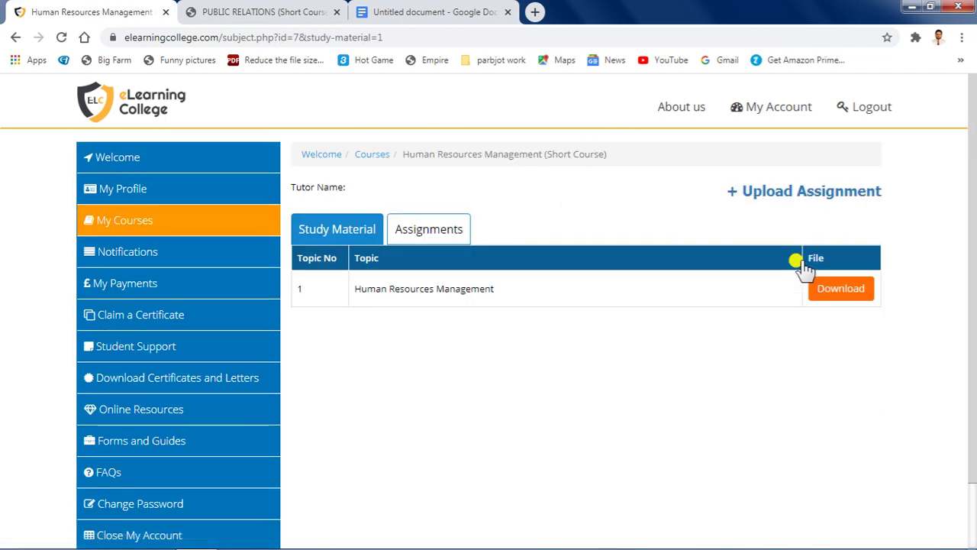
{"action": "left_click", "coordinate": [419, 226]}
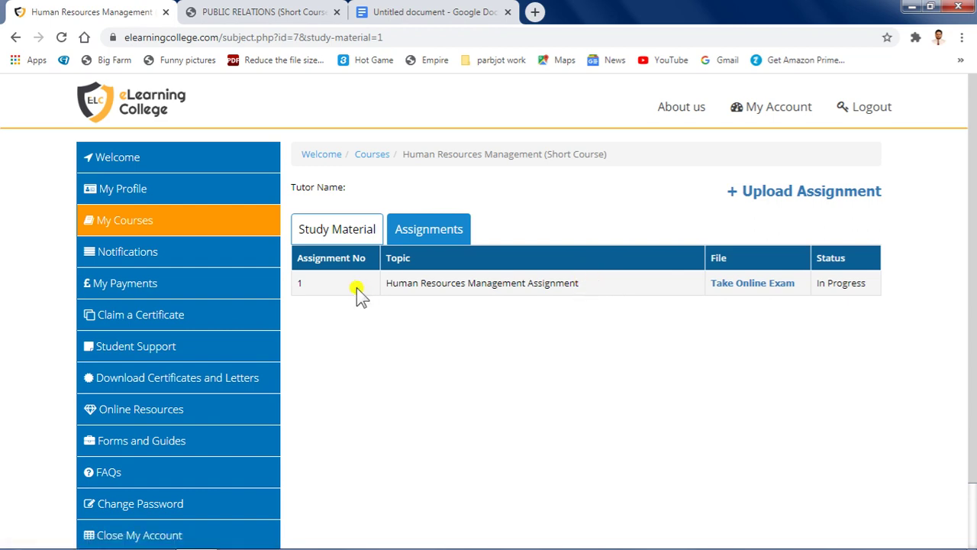
Highlight the Human Resources Management Assignment topic, and return to the list of enrolled courses
{"action": "left_click_drag", "start_coordinate": [387, 284], "coordinate": [591, 297]}
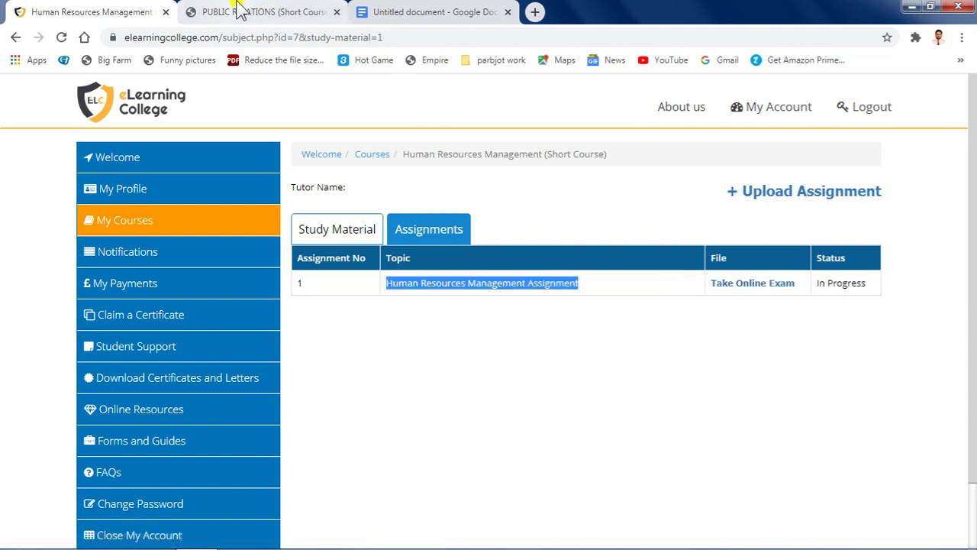
{"action": "left_click", "coordinate": [362, 161]}
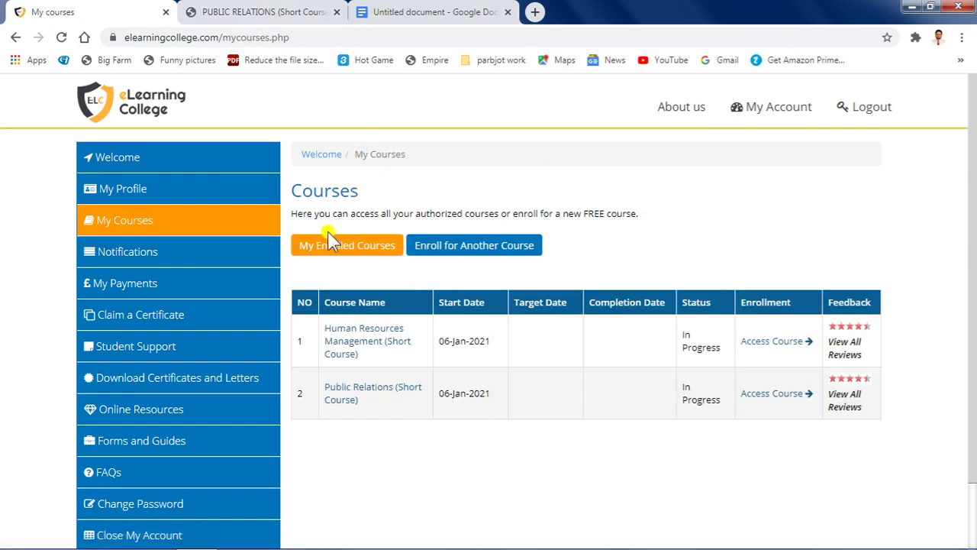
{"action": "left_click", "coordinate": [344, 248]}
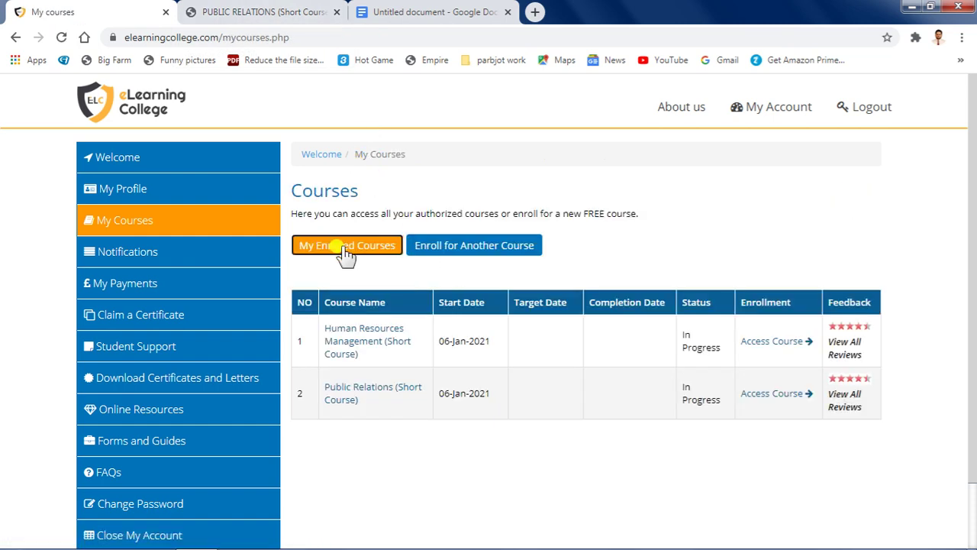
Browse the courses available for enrollment down to Coronavirus Covid-19, highlight that course name, and return to the start of the list
{"action": "left_click", "coordinate": [425, 246]}
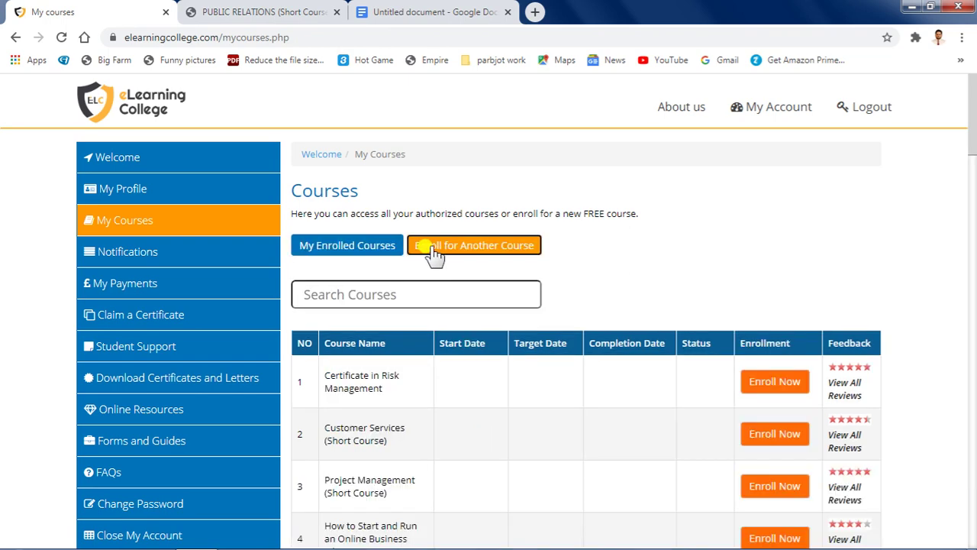
{"action": "left_click_drag", "start_coordinate": [972, 141], "coordinate": [972, 520]}
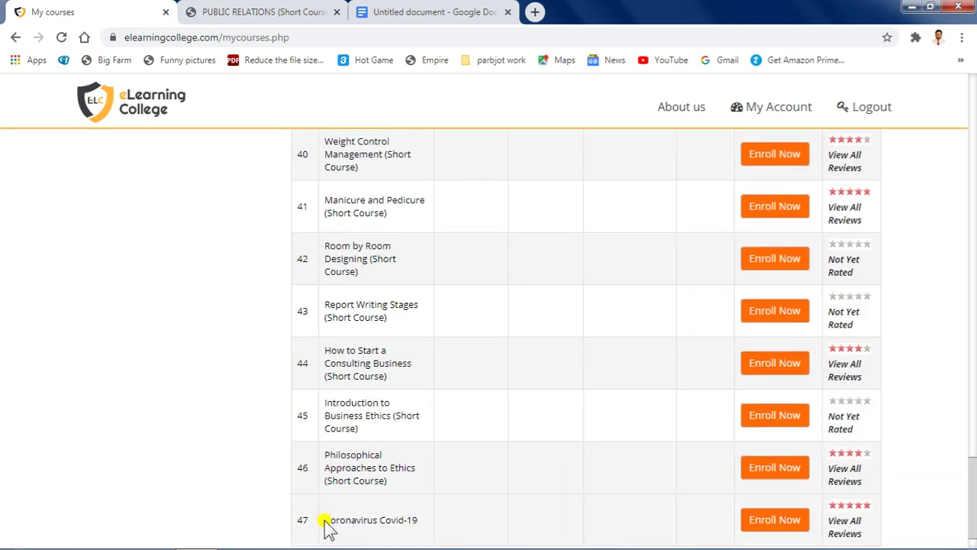
{"action": "left_click_drag", "start_coordinate": [325, 519], "coordinate": [421, 527]}
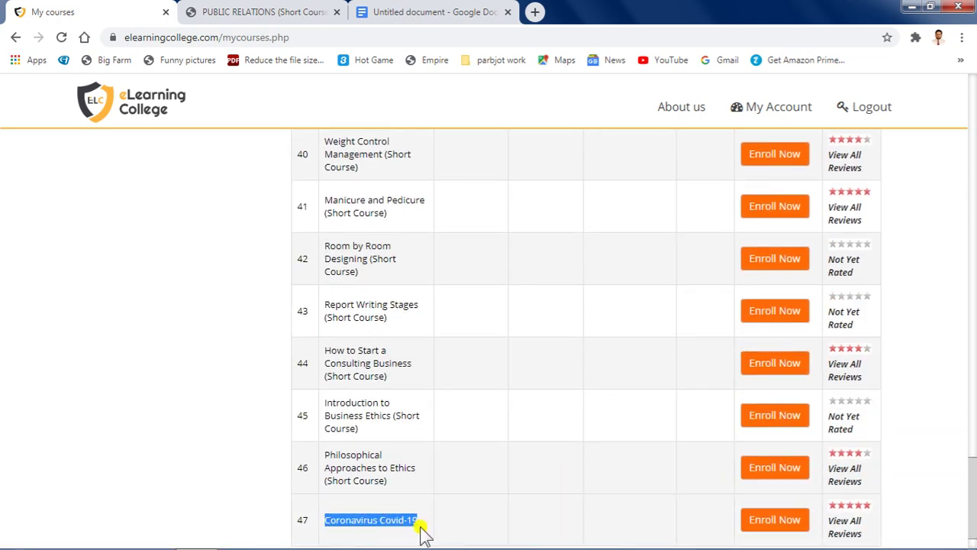
{"action": "left_click", "coordinate": [973, 445]}
{"action": "left_click_drag", "start_coordinate": [972, 451], "coordinate": [972, 128]}
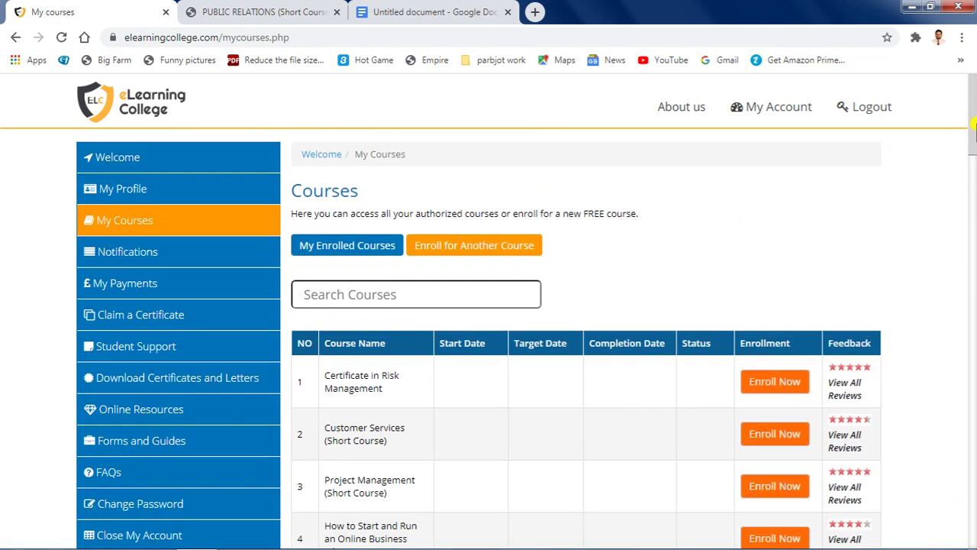
Revisit the Welcome page, highlight the ELC - Assignment Cover Sheet entry in Forms and Guides, and log out of the account
{"action": "left_click", "coordinate": [129, 161]}
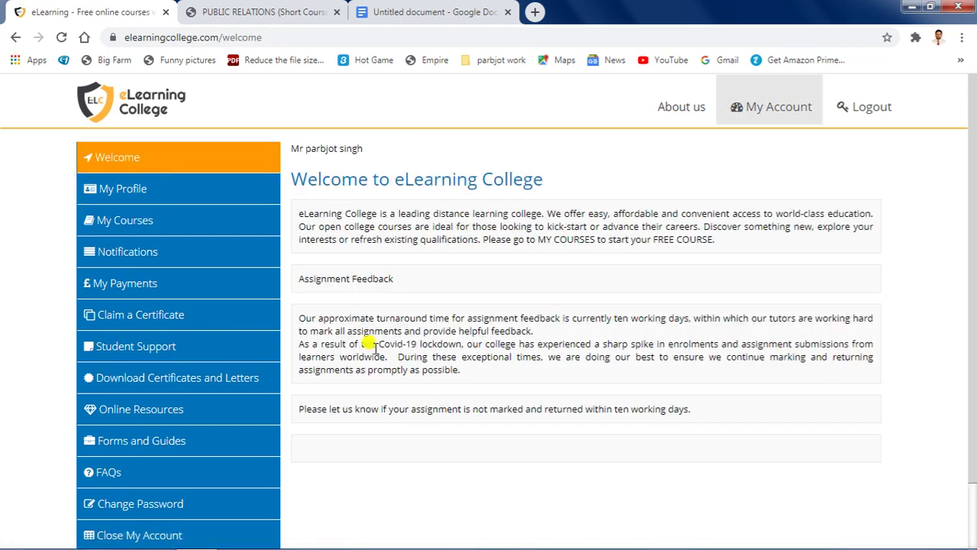
{"action": "left_click", "coordinate": [151, 443]}
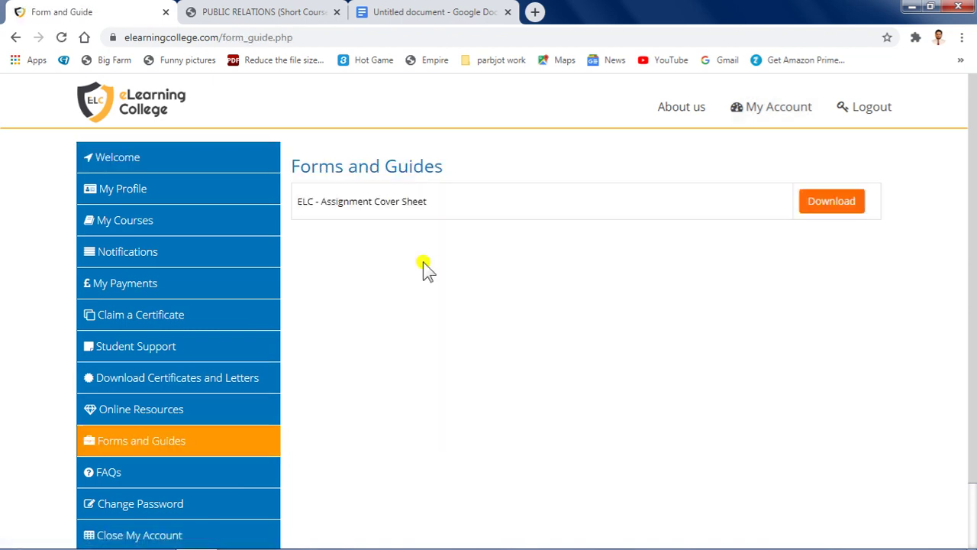
{"action": "left_click_drag", "start_coordinate": [298, 201], "coordinate": [458, 206]}
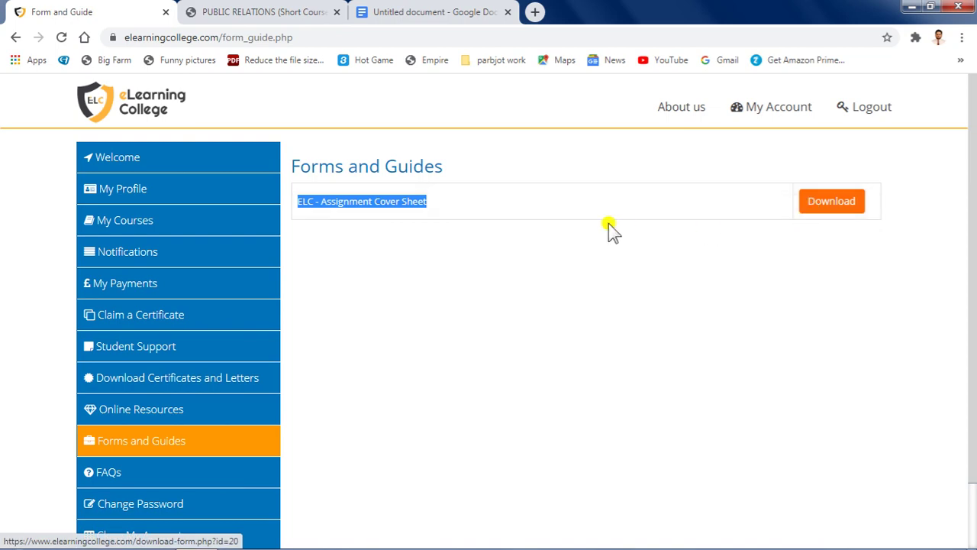
{"action": "left_click", "coordinate": [861, 114]}
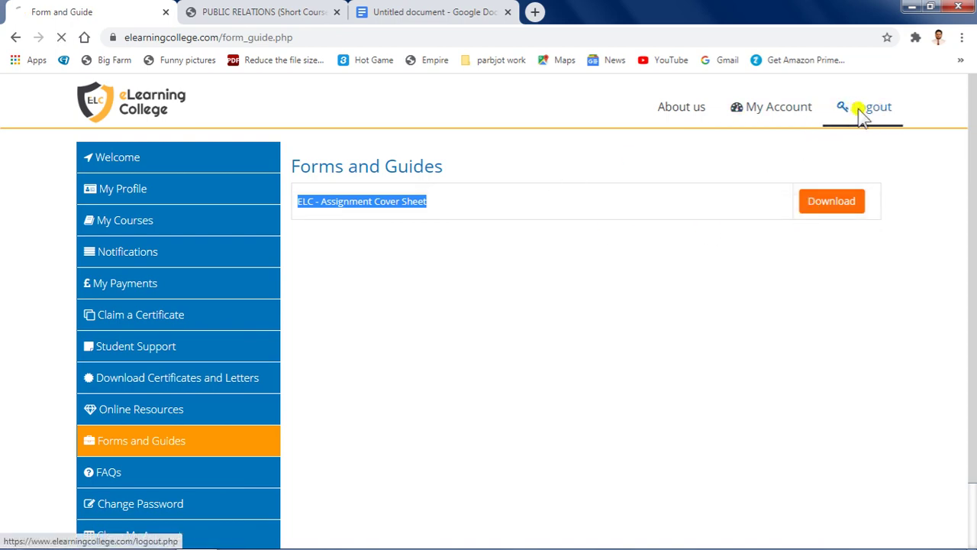
Switch to the Google Docs document and highlight instructions 4 to 7, the sign-up note and the closing lines after it
{"action": "left_click", "coordinate": [404, 10]}
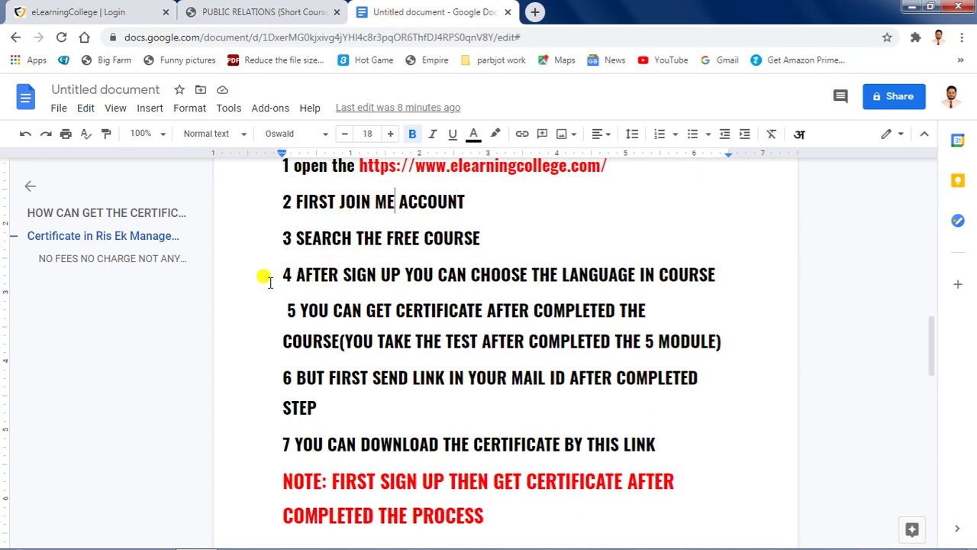
{"action": "left_click_drag", "start_coordinate": [284, 275], "coordinate": [682, 442]}
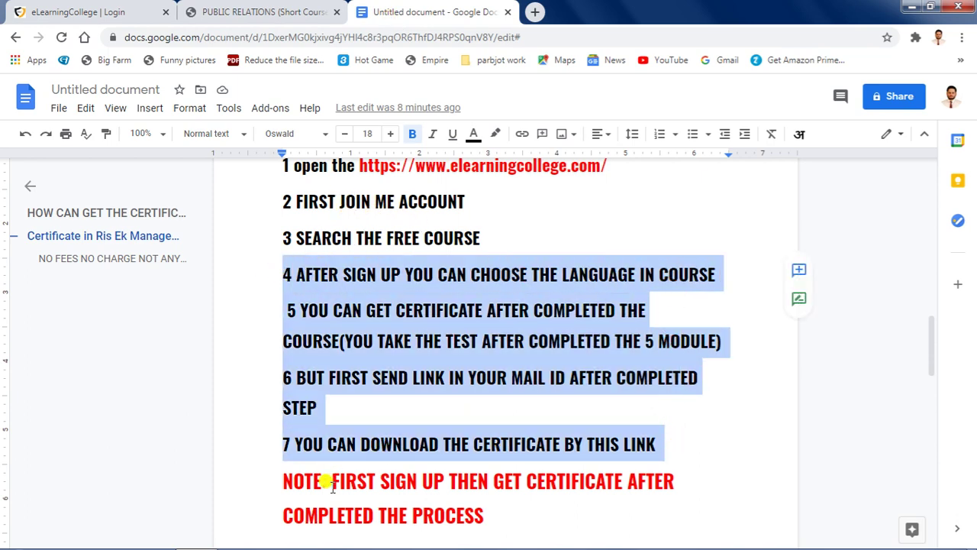
{"action": "left_click_drag", "start_coordinate": [328, 482], "coordinate": [487, 519]}
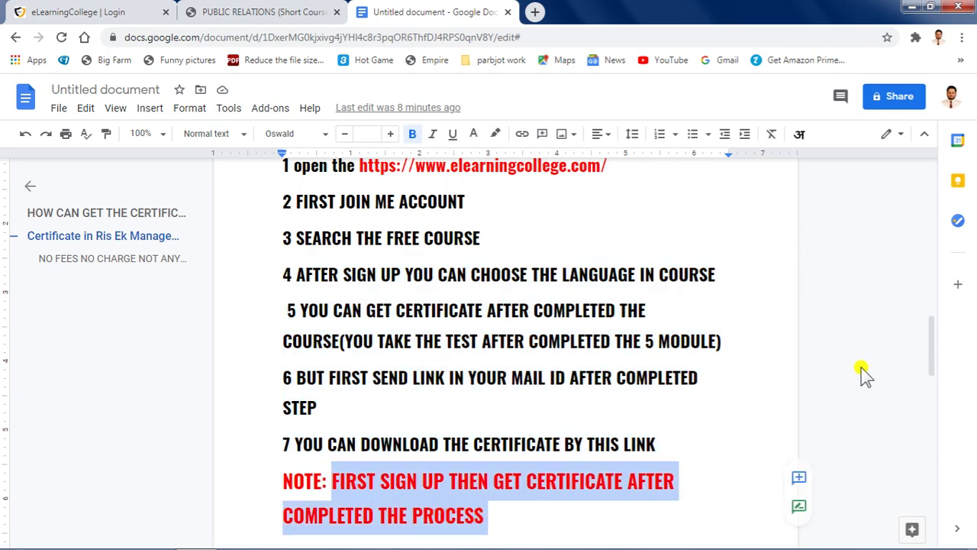
{"action": "left_click_drag", "start_coordinate": [933, 327], "coordinate": [931, 378]}
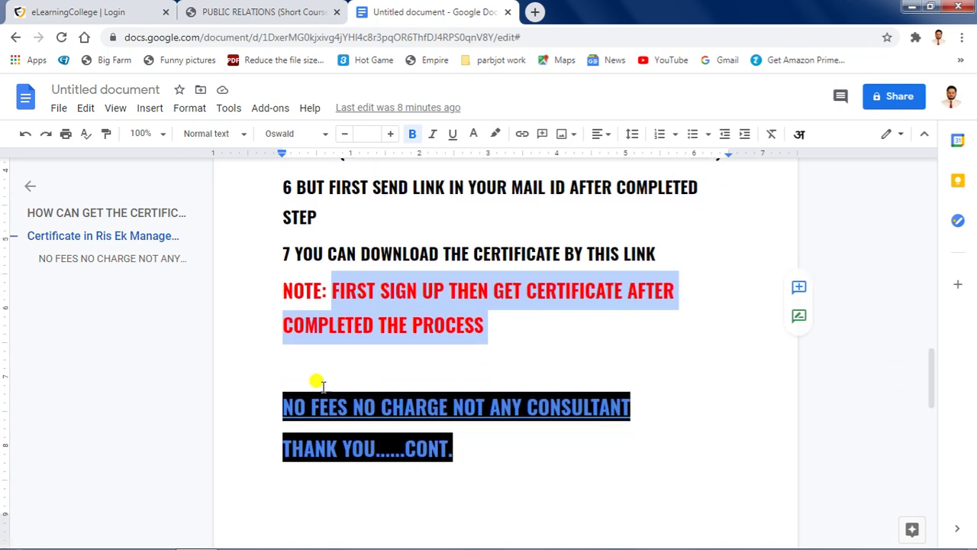
{"action": "left_click_drag", "start_coordinate": [275, 394], "coordinate": [633, 395]}
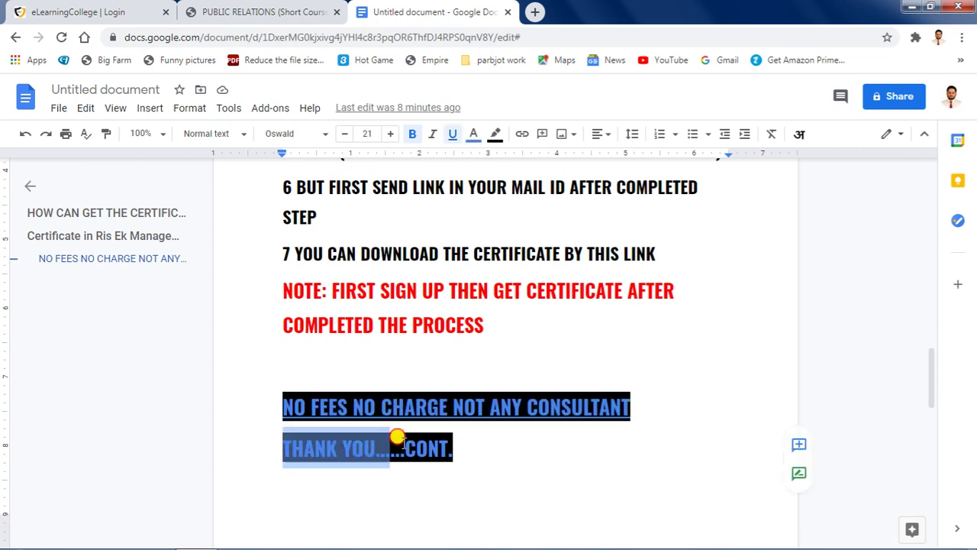